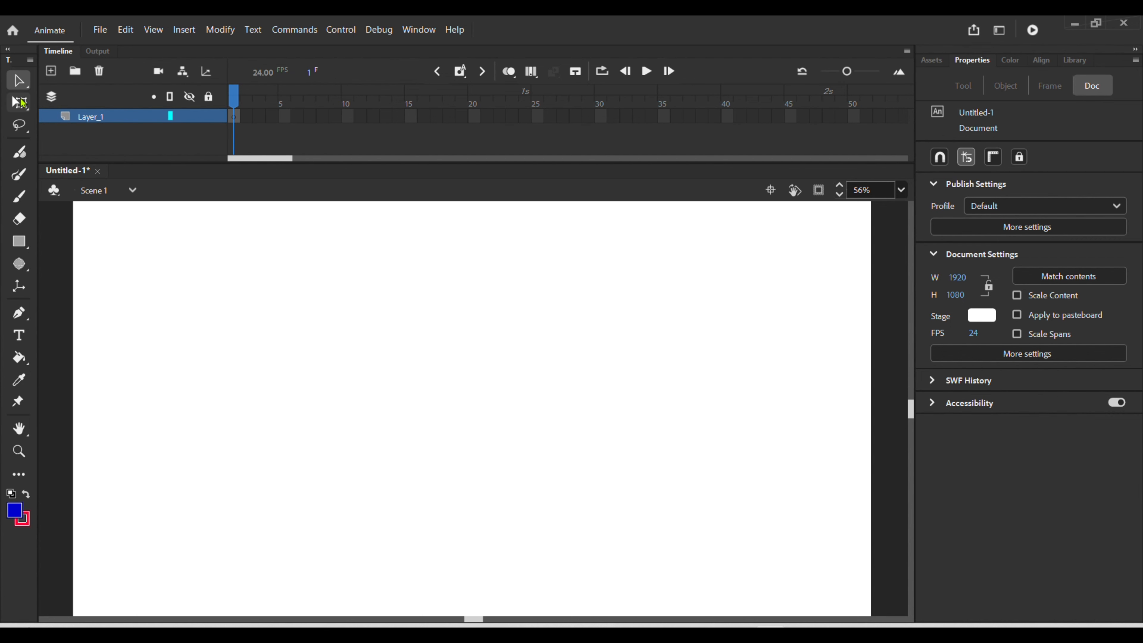
- Draw a blue rectangle with a red outline, about 512 by 320 px, in the upper-left area of the stage
click(20, 264)
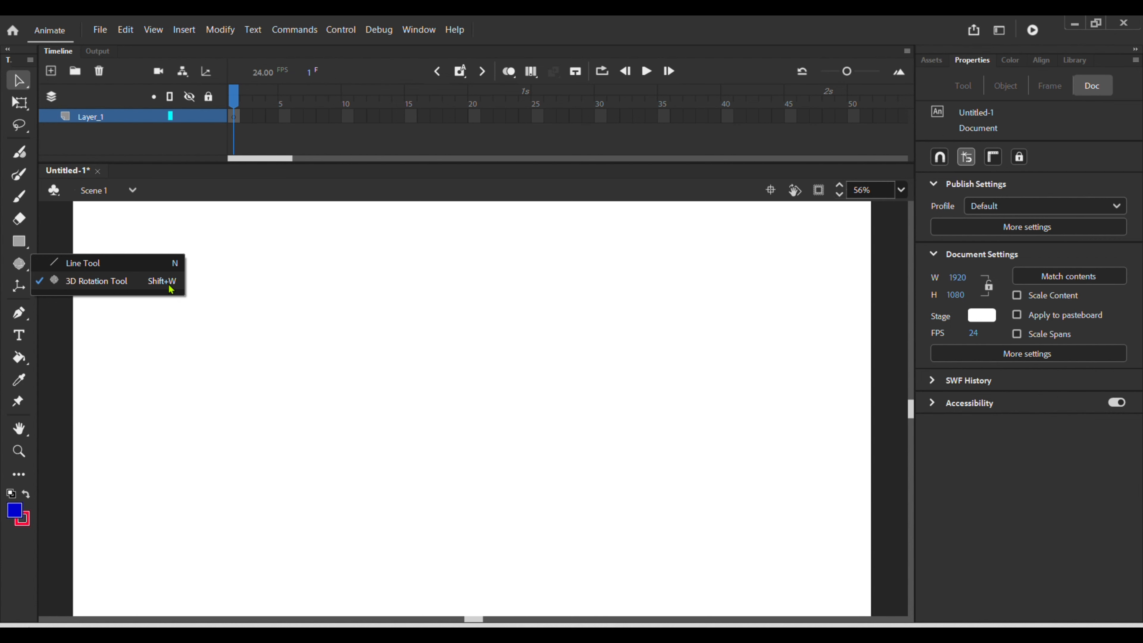
click(264, 333)
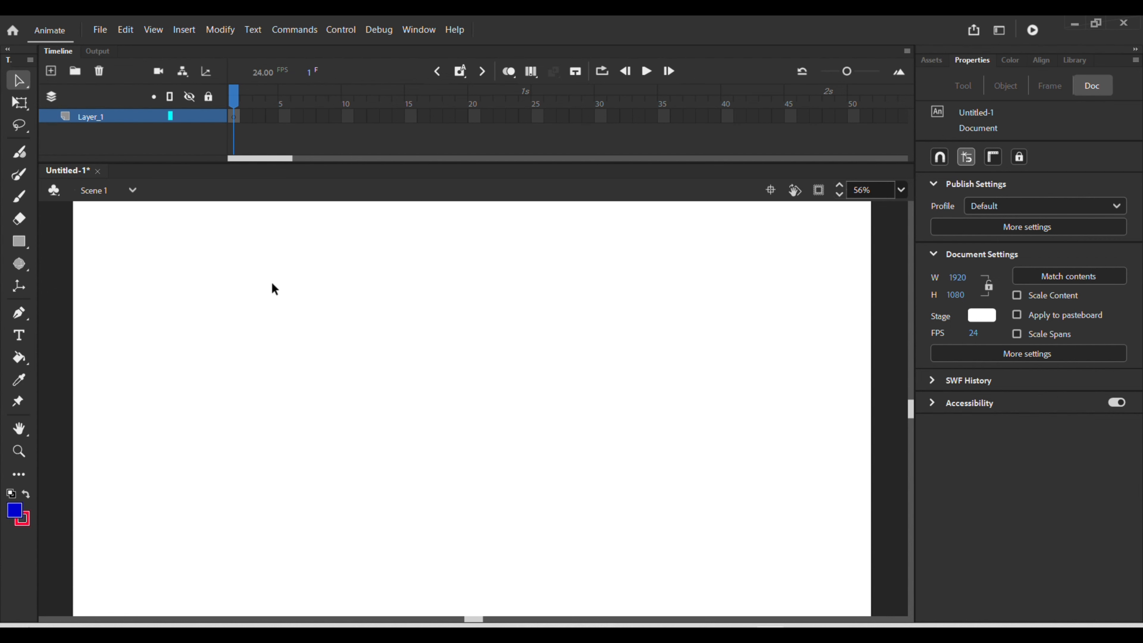
key(r)
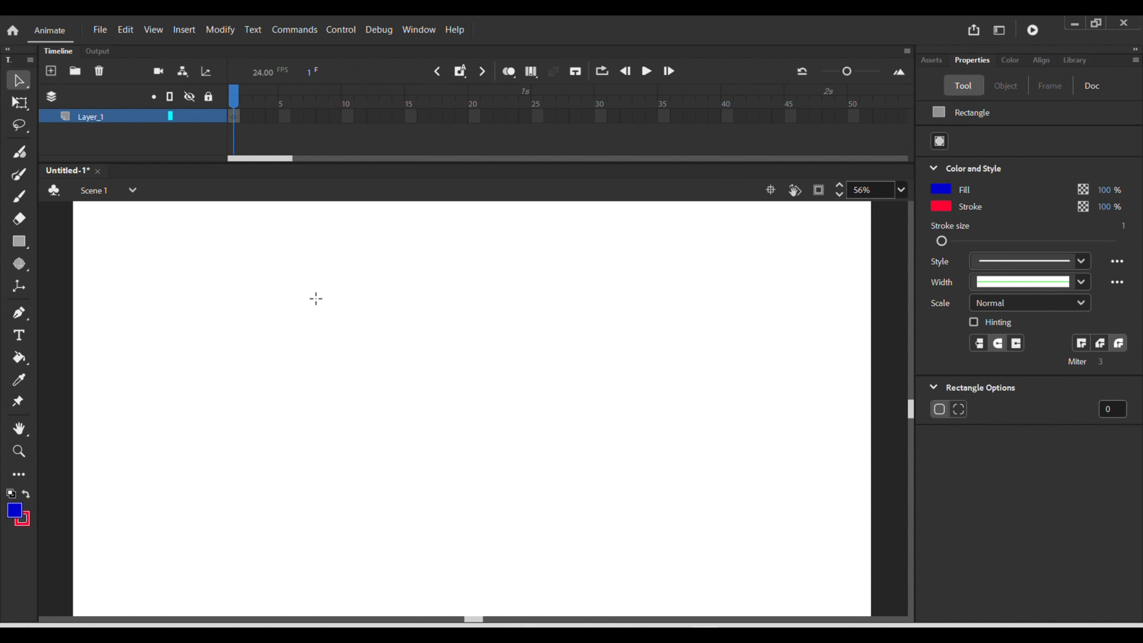
drag(267, 284, 480, 417)
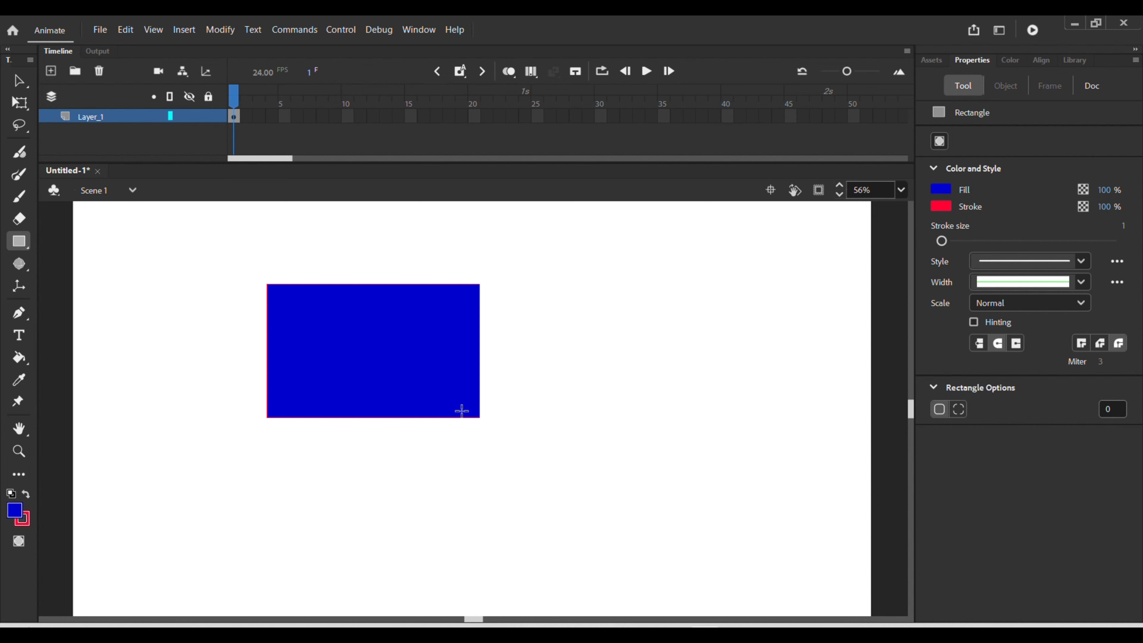
- Select the whole rectangle with its outline and convert it to a Movie Clip symbol, keeping the default name
click(24, 270)
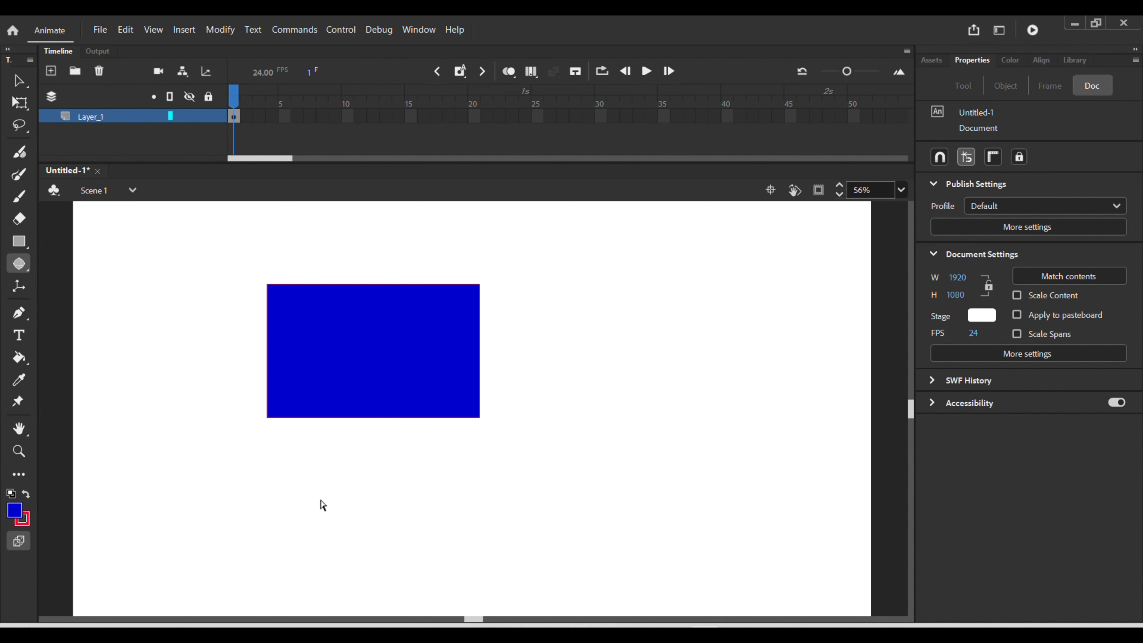
key(v)
drag(236, 246, 507, 474)
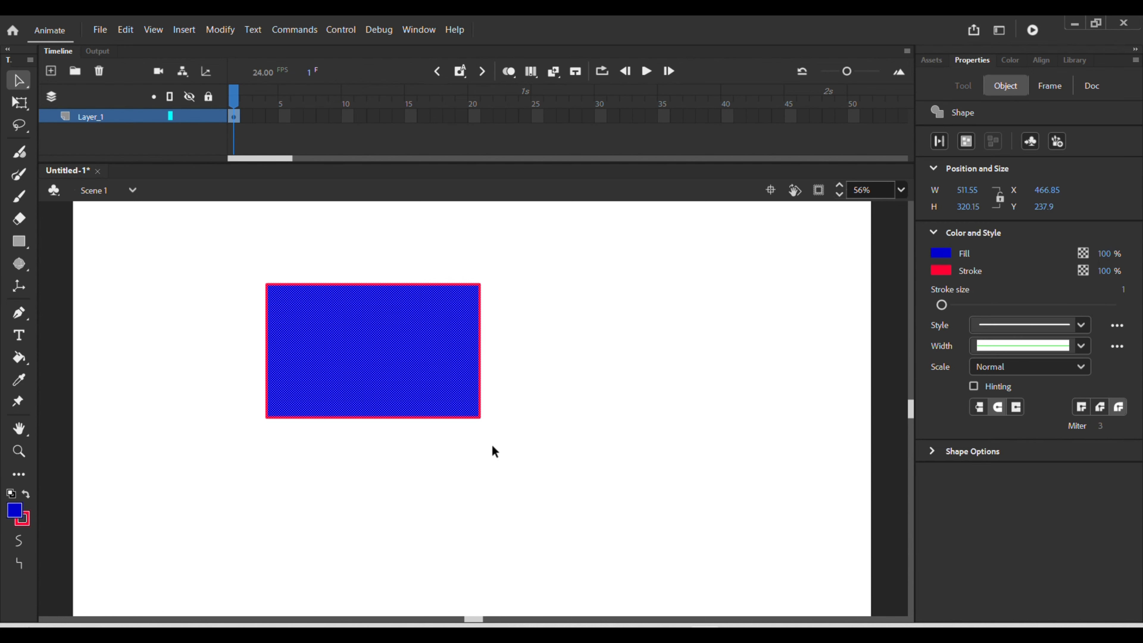
right_click(432, 374)
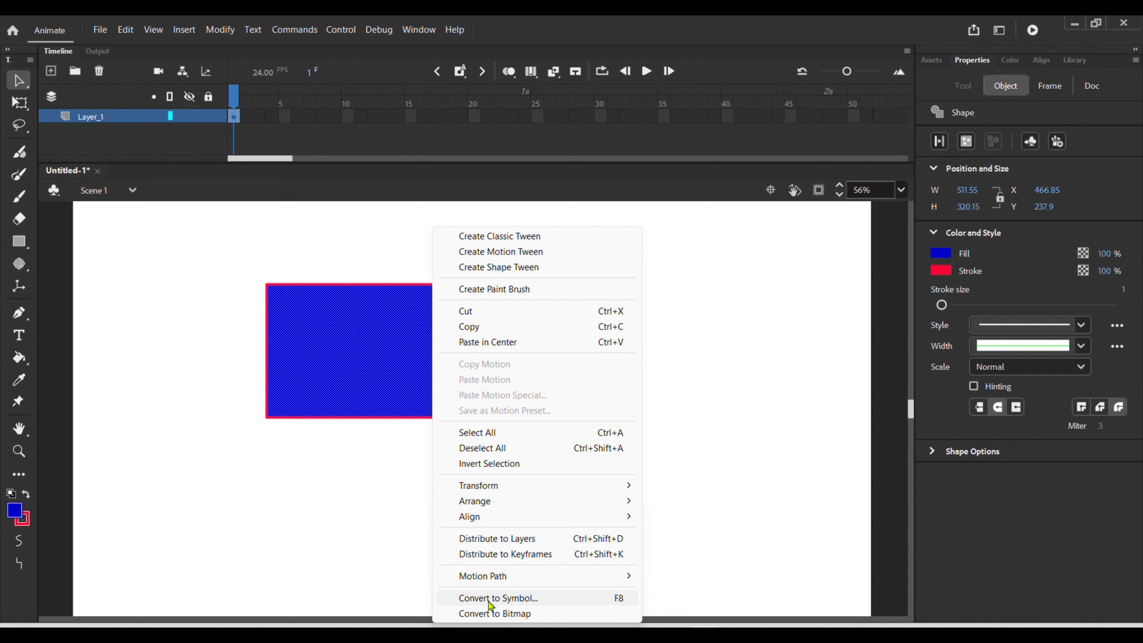
click(568, 598)
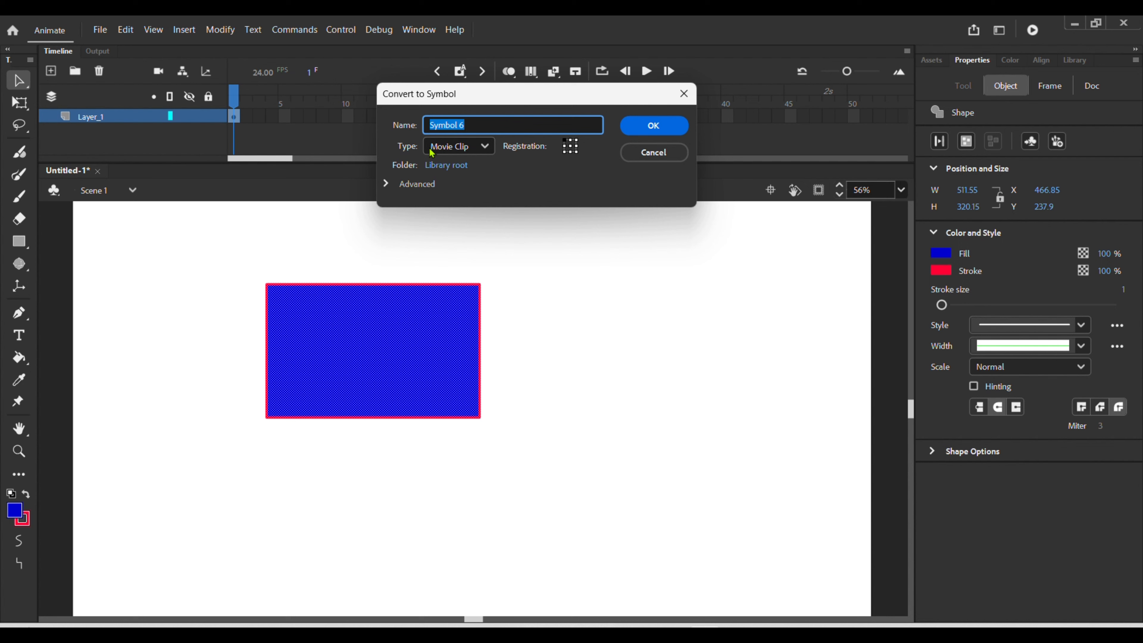
click(480, 147)
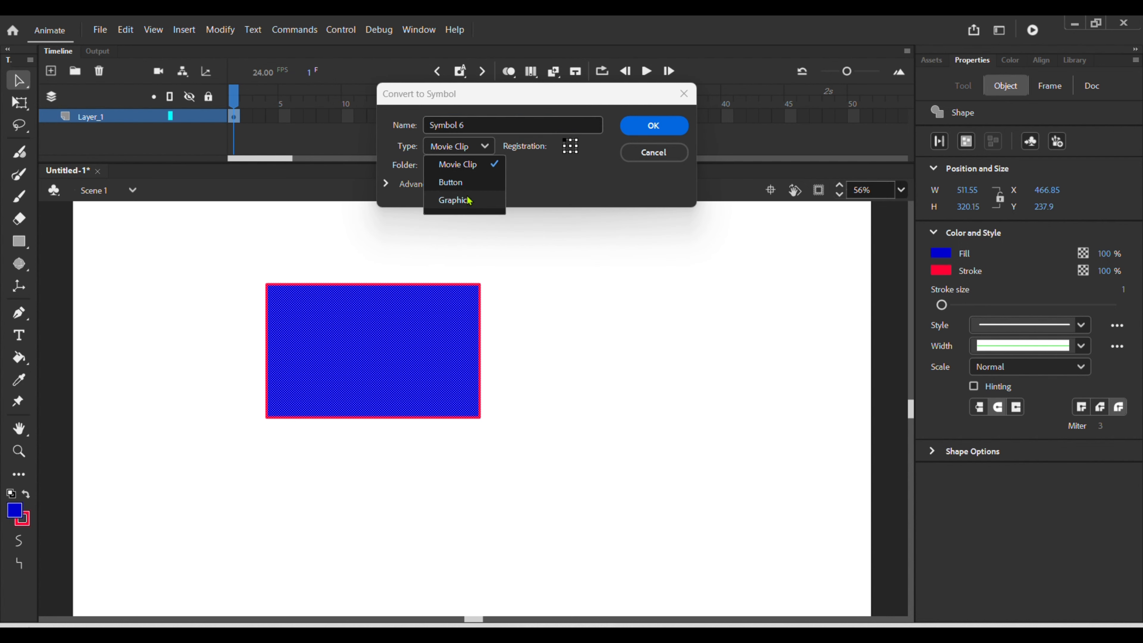
click(475, 171)
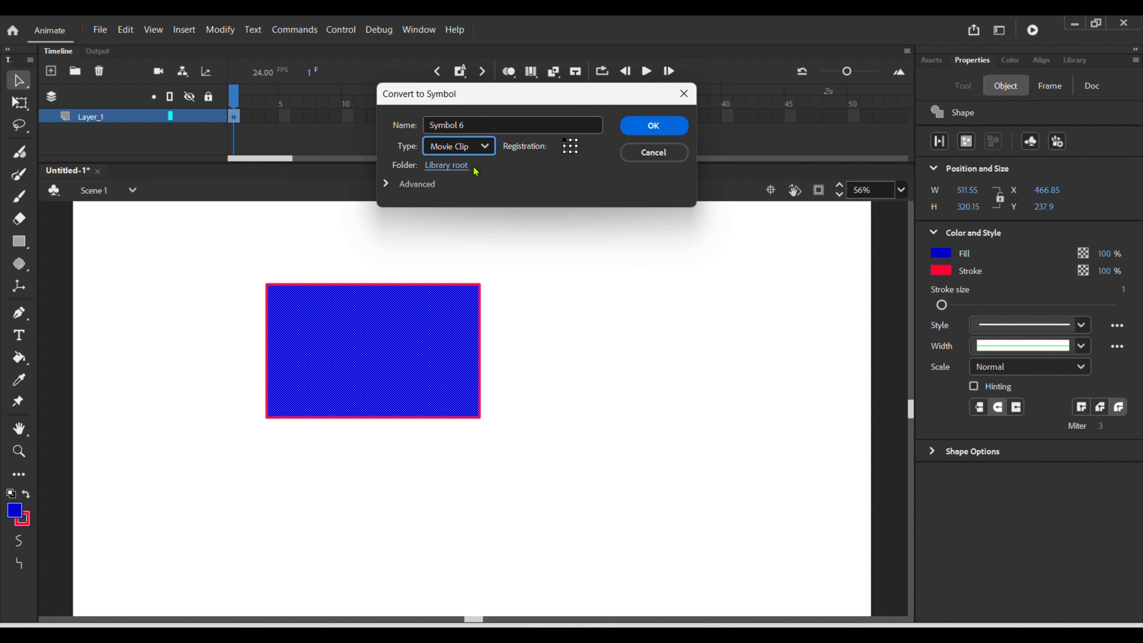
click(663, 133)
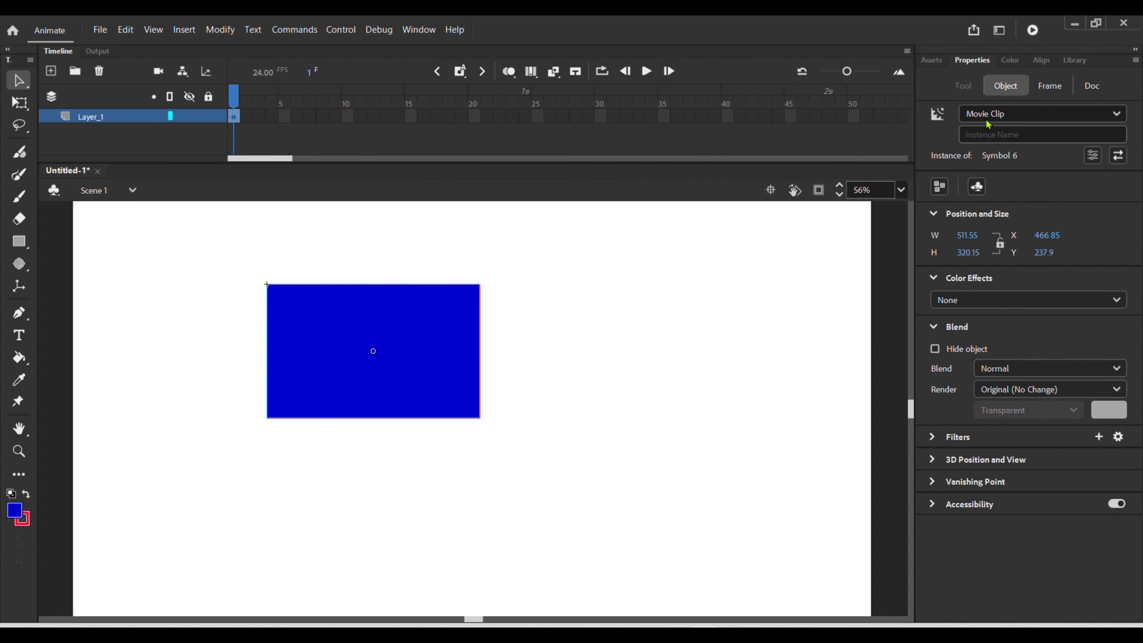
- With the 3D Rotation tool, move the movie clip's rotation center outside its right edge and back to just above its middle
click(20, 265)
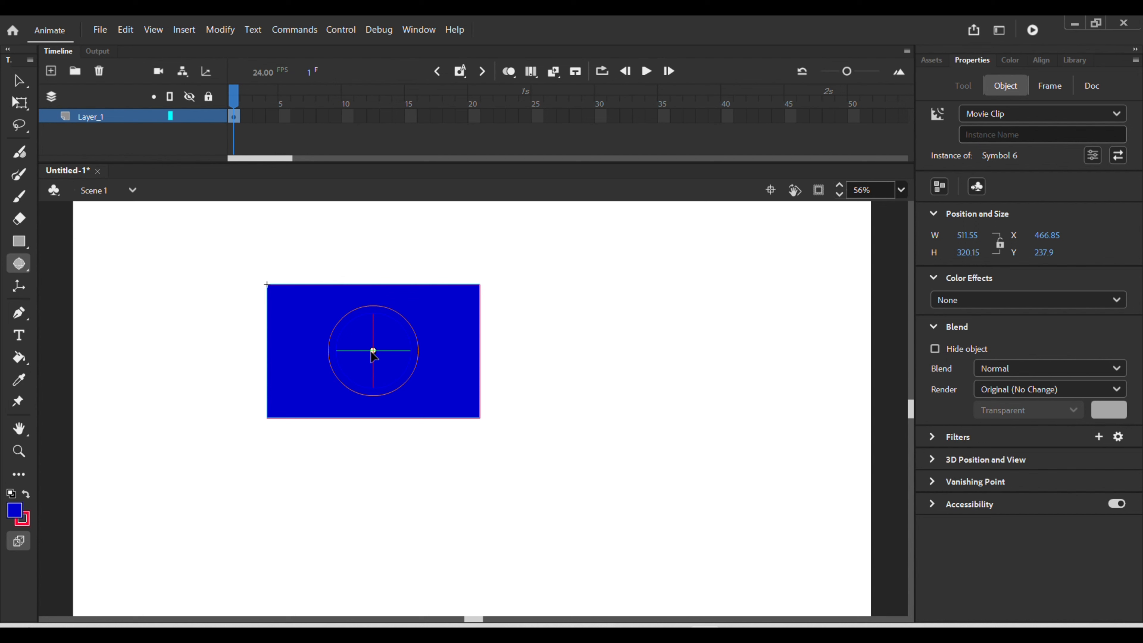
scroll(373, 352, up, 3)
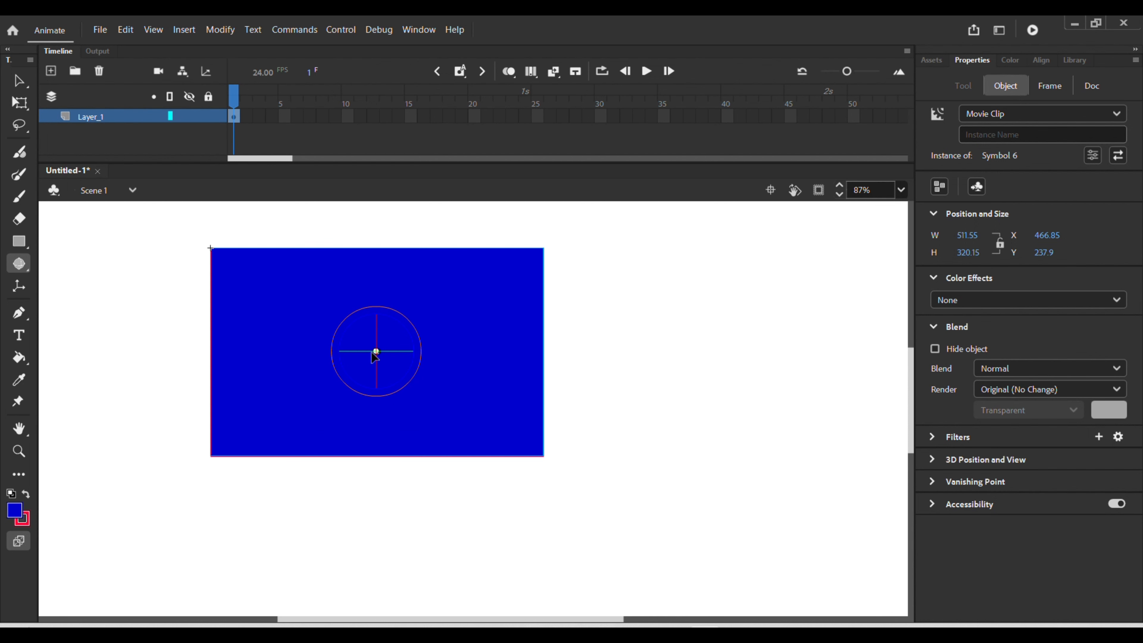
scroll(377, 355, up, 3)
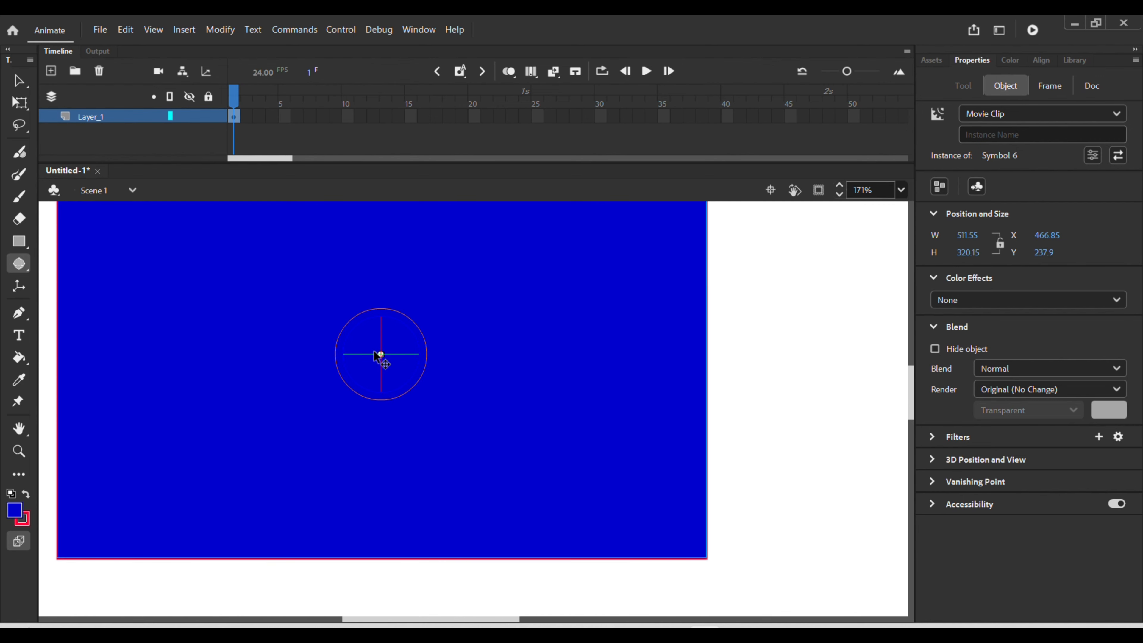
mouse_move(383, 354)
mouse_down()
mouse_move(1000, 420)
mouse_move(797, 409)
mouse_up()
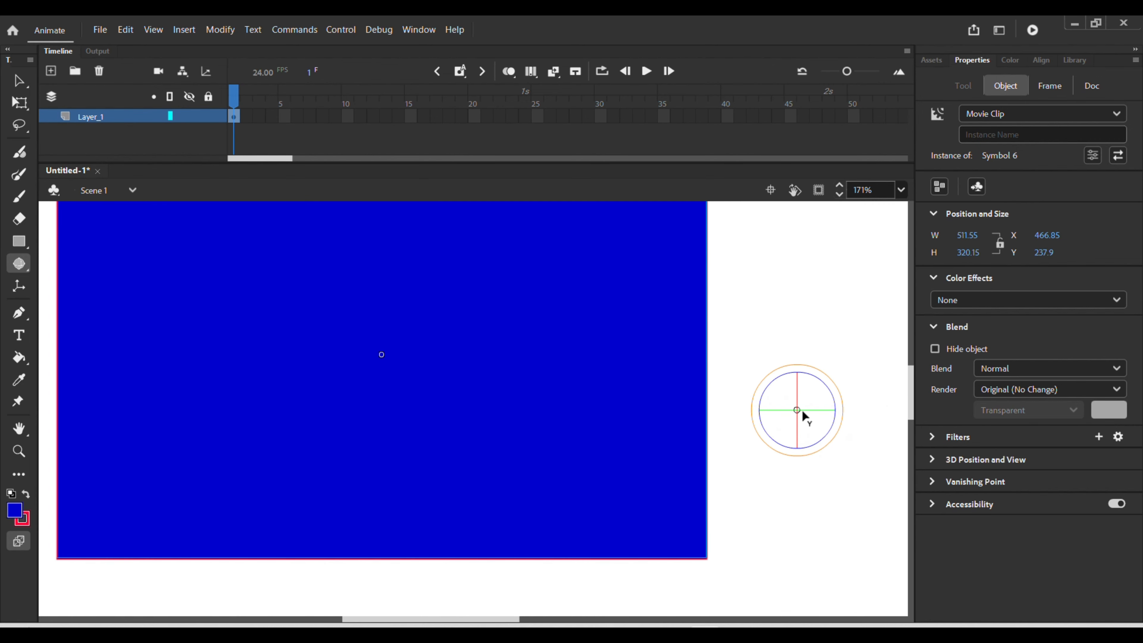
scroll(841, 415, up, 1)
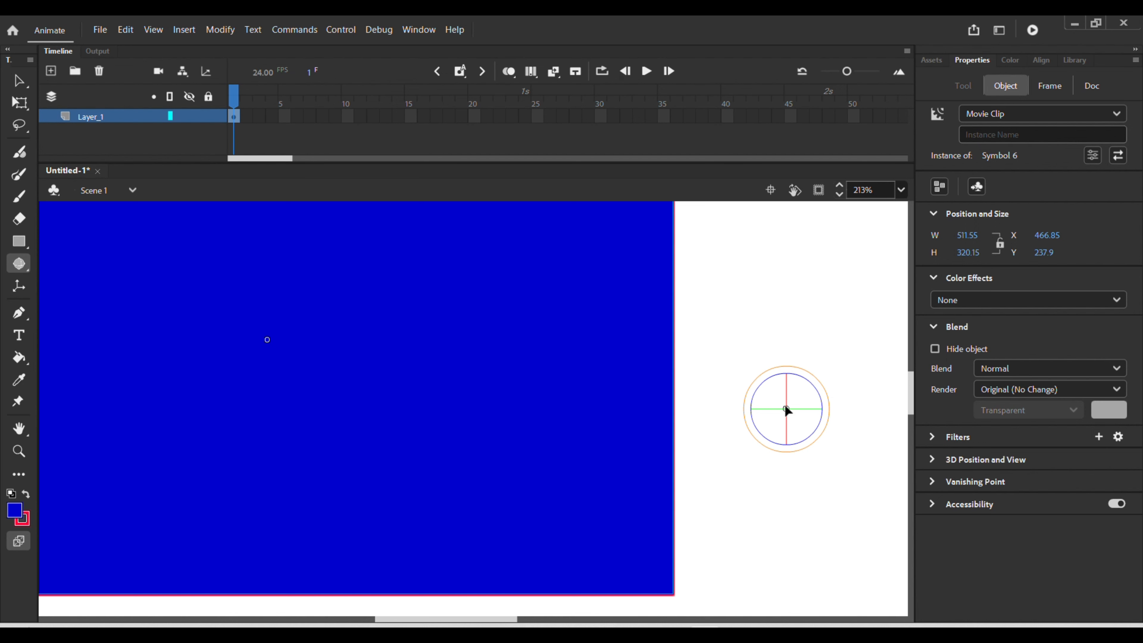
drag(786, 410, 267, 323)
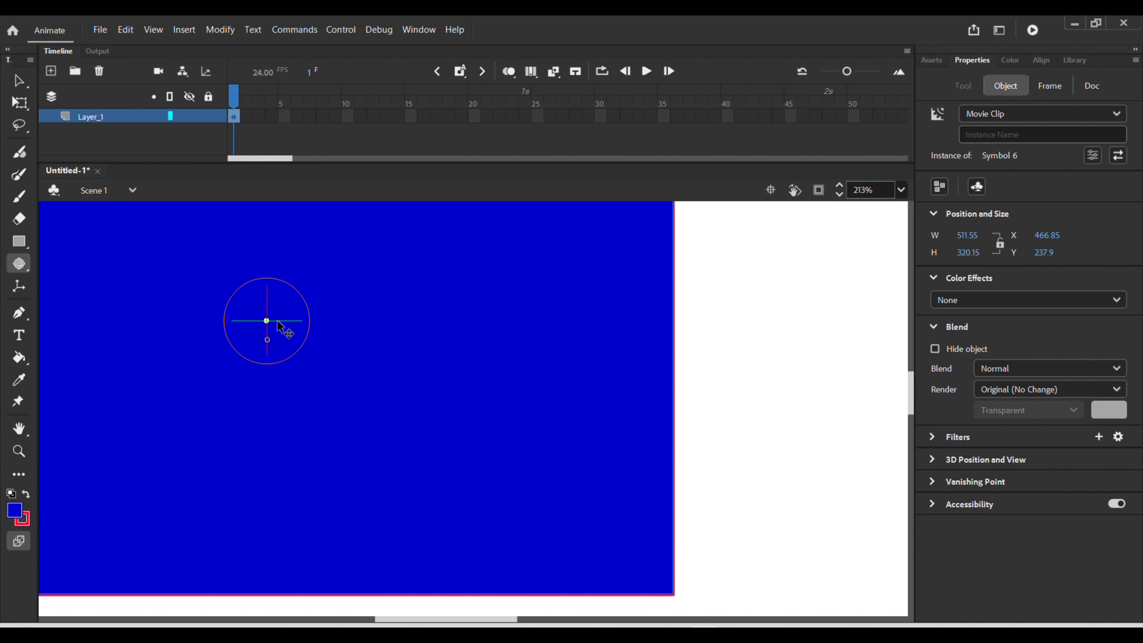
- Rotate the movie clip in 3D slightly about the X axis and strongly about the Y axis
scroll(277, 319, down, 4)
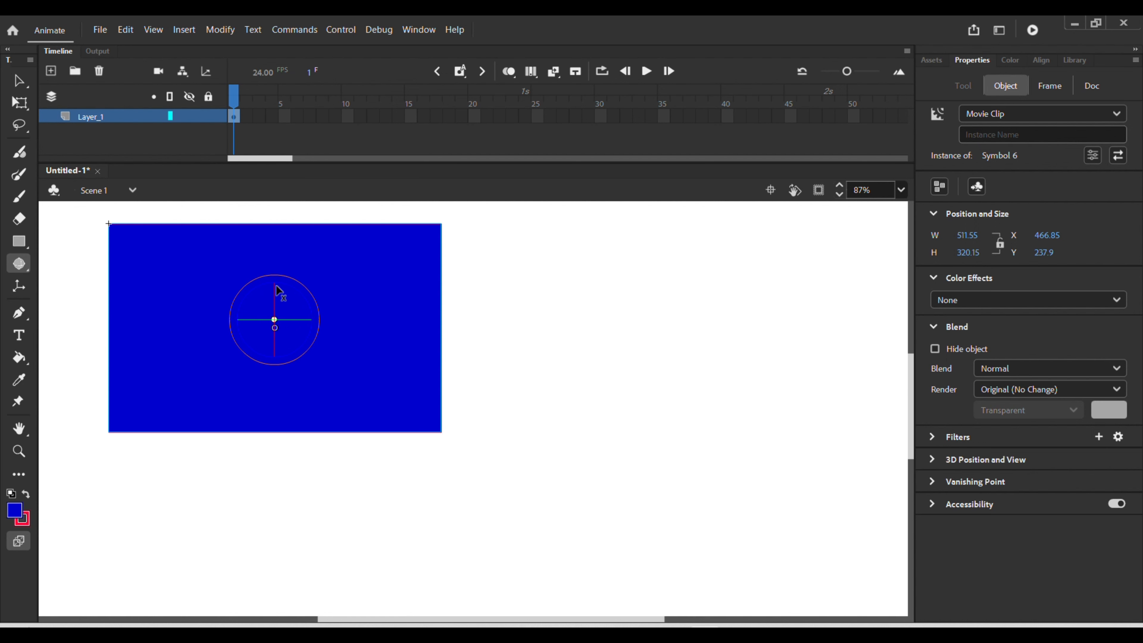
mouse_move(278, 289)
mouse_down()
mouse_move(299, 312)
mouse_move(281, 335)
mouse_move(260, 331)
mouse_move(269, 288)
mouse_move(258, 319)
mouse_move(294, 328)
mouse_move(307, 318)
mouse_move(279, 286)
mouse_up()
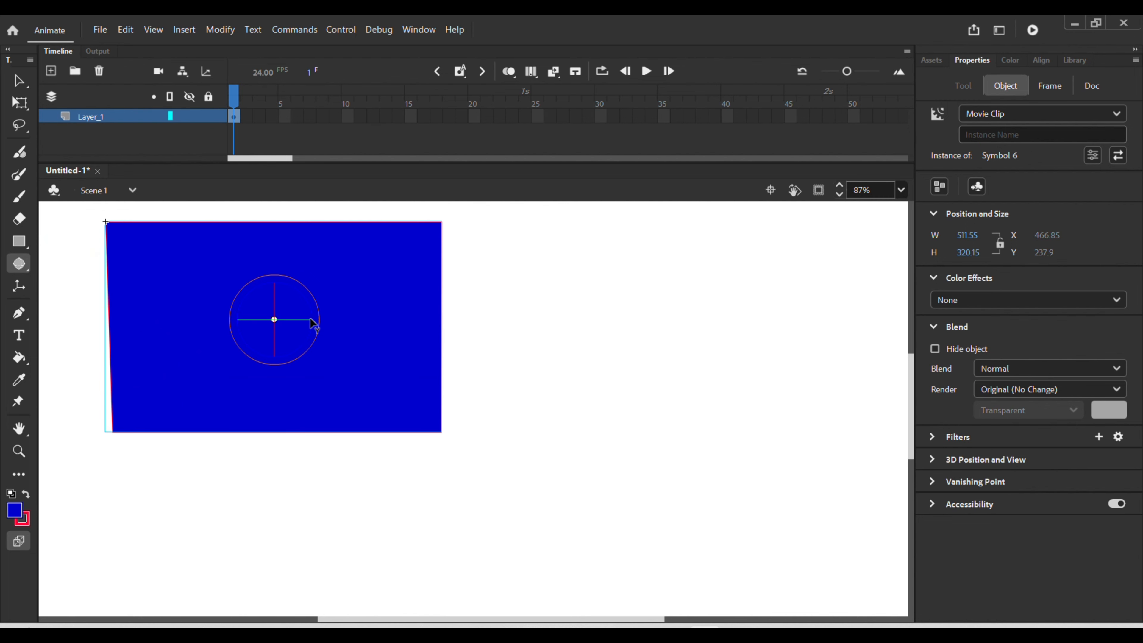
mouse_move(314, 324)
mouse_down()
mouse_move(253, 339)
mouse_move(247, 317)
mouse_move(304, 318)
mouse_move(289, 295)
mouse_move(244, 325)
mouse_move(293, 332)
mouse_up()
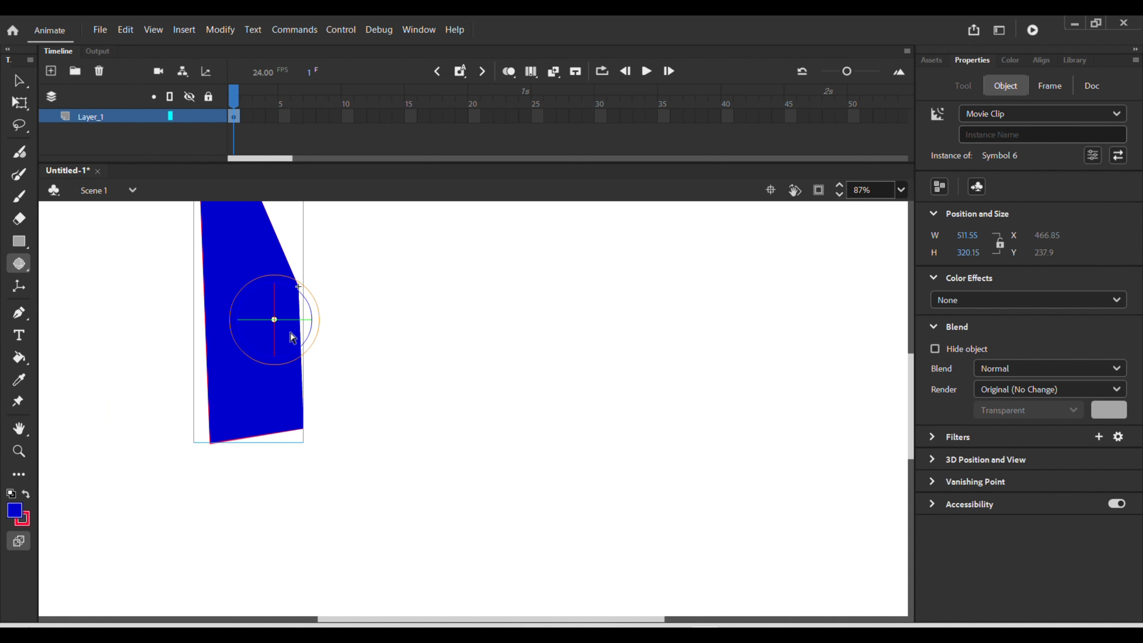
- Try dragging the rotation center away from the movie clip's middle, and undo that together with the Y-axis rotation
scroll(293, 347, up, 3)
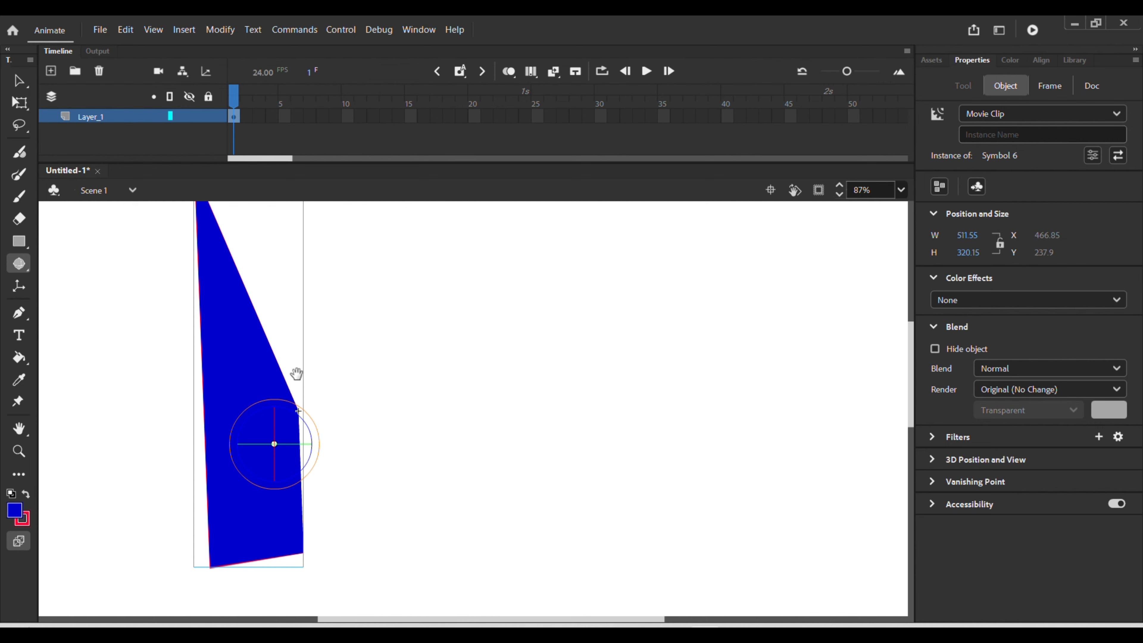
drag(296, 375, 493, 383)
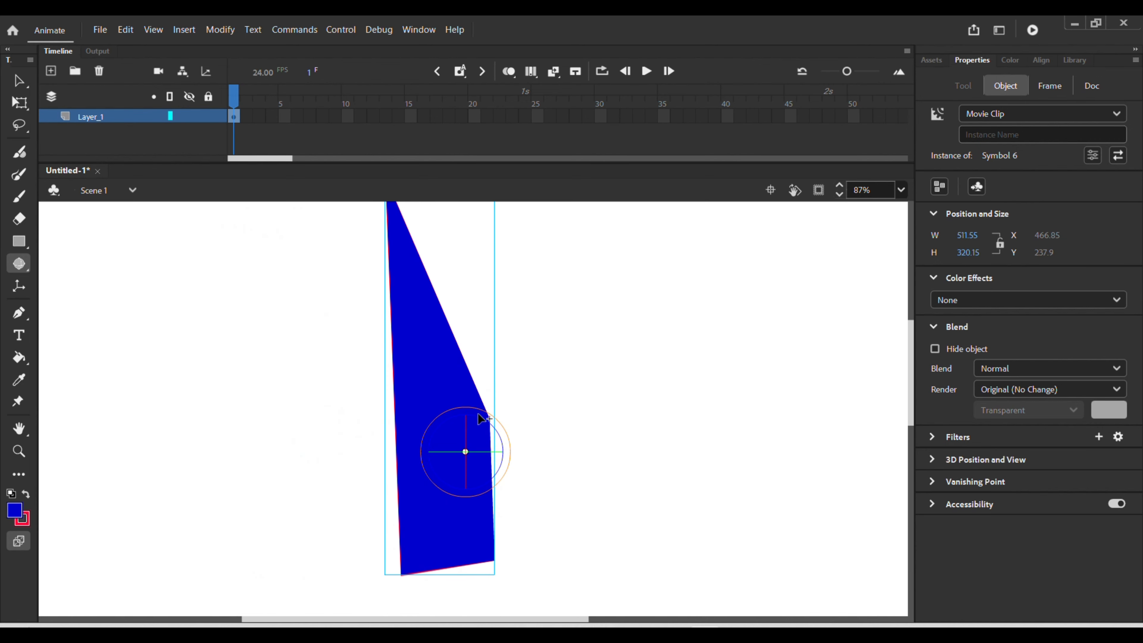
scroll(483, 419, down, 3)
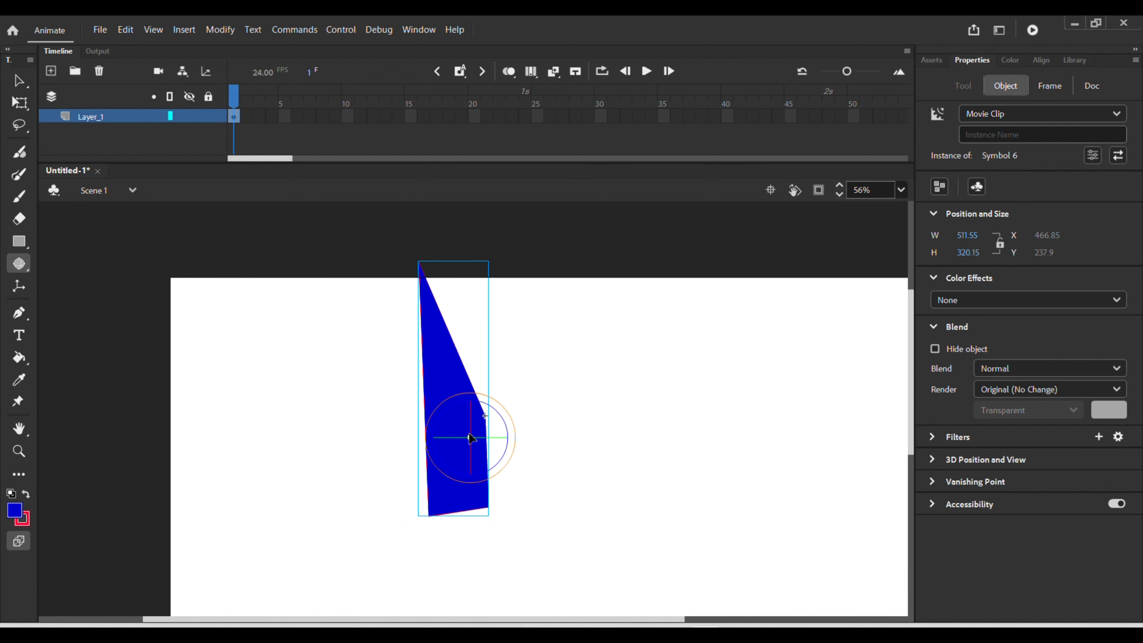
drag(469, 437, 408, 394)
key(ctrl+z)
key(ctrl+z)
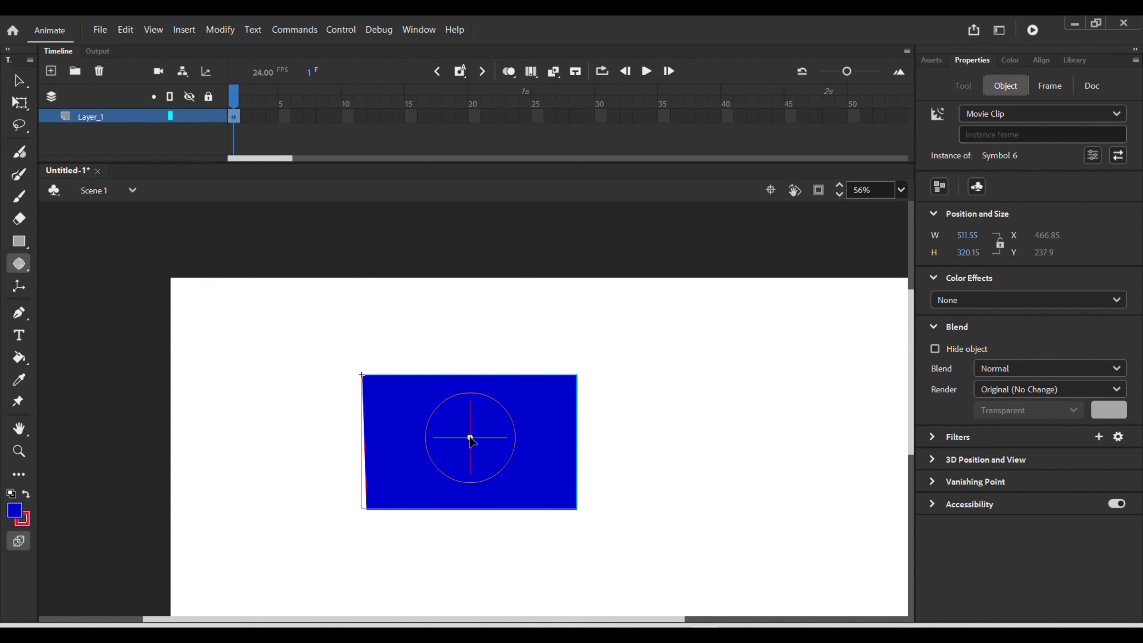
- Move the rotation center to the movie clip's upper-right corner and rotate the clip slightly in 3D around it
drag(470, 438, 574, 380)
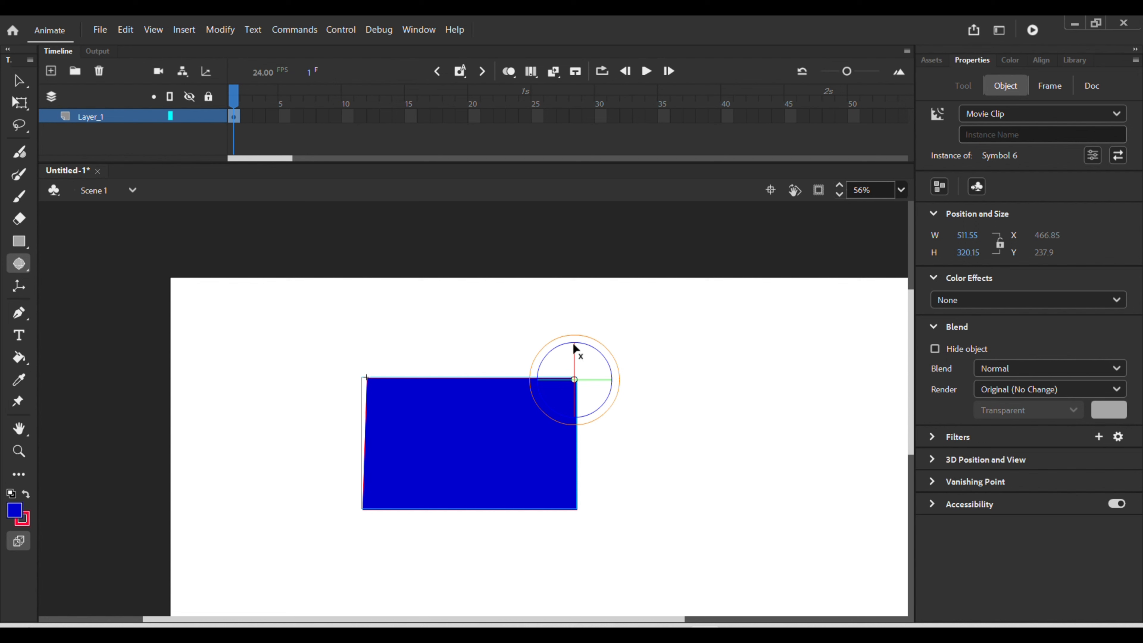
drag(574, 344, 598, 409)
drag(608, 365, 577, 347)
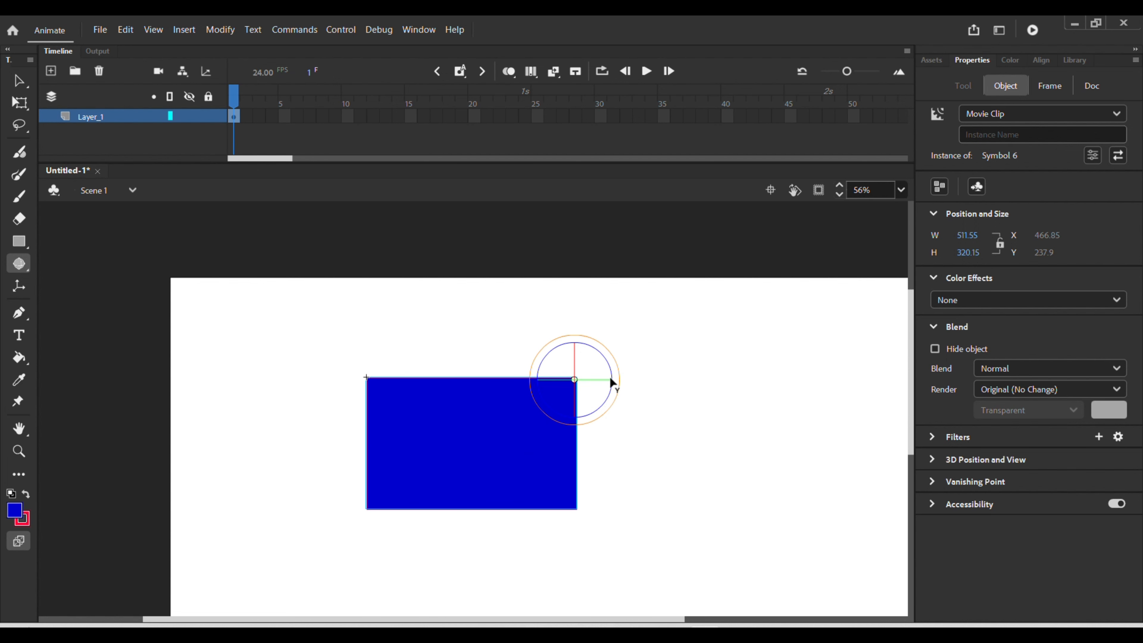
mouse_move(611, 383)
mouse_down()
mouse_move(610, 401)
mouse_move(587, 416)
mouse_move(609, 361)
mouse_move(608, 382)
mouse_up()
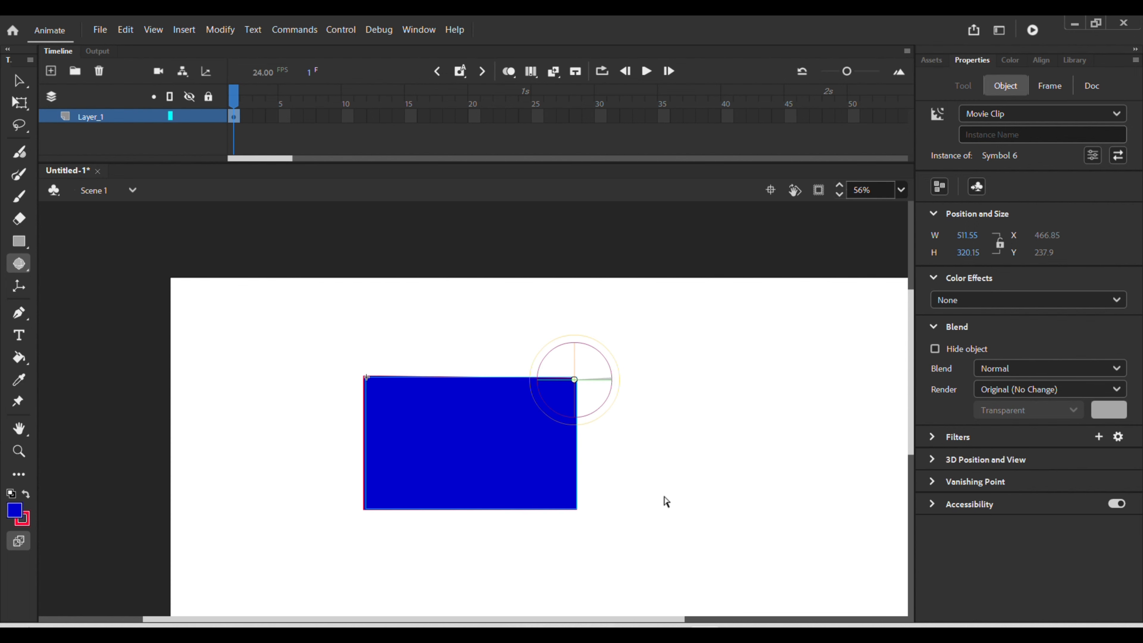
- Select the rotated movie clip and delete it from the stage
key(v)
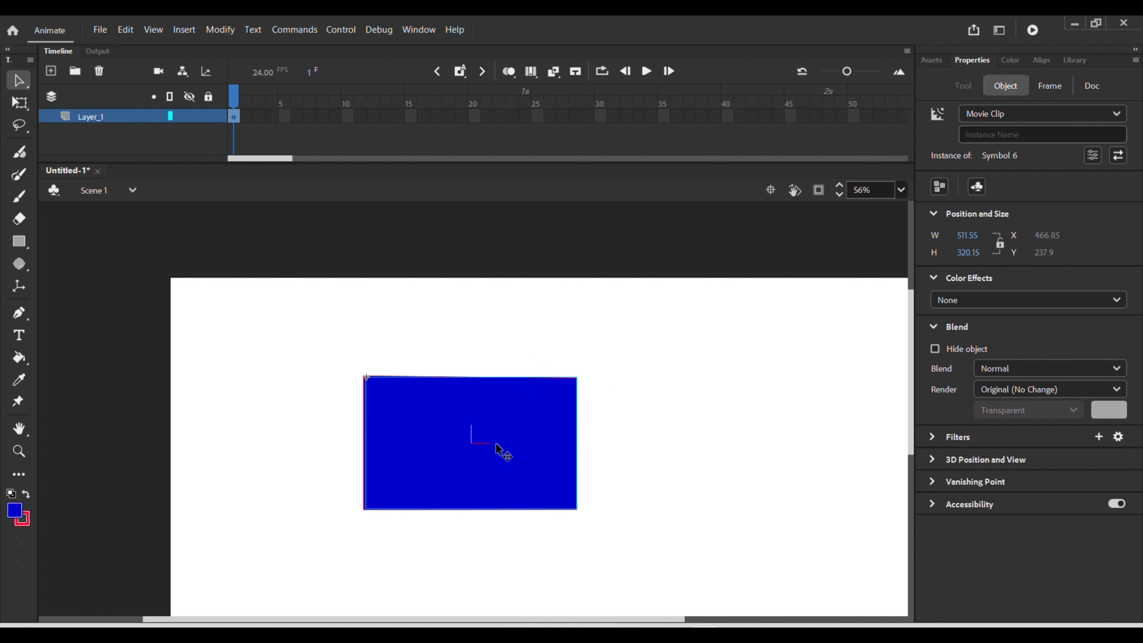
drag(300, 334, 599, 558)
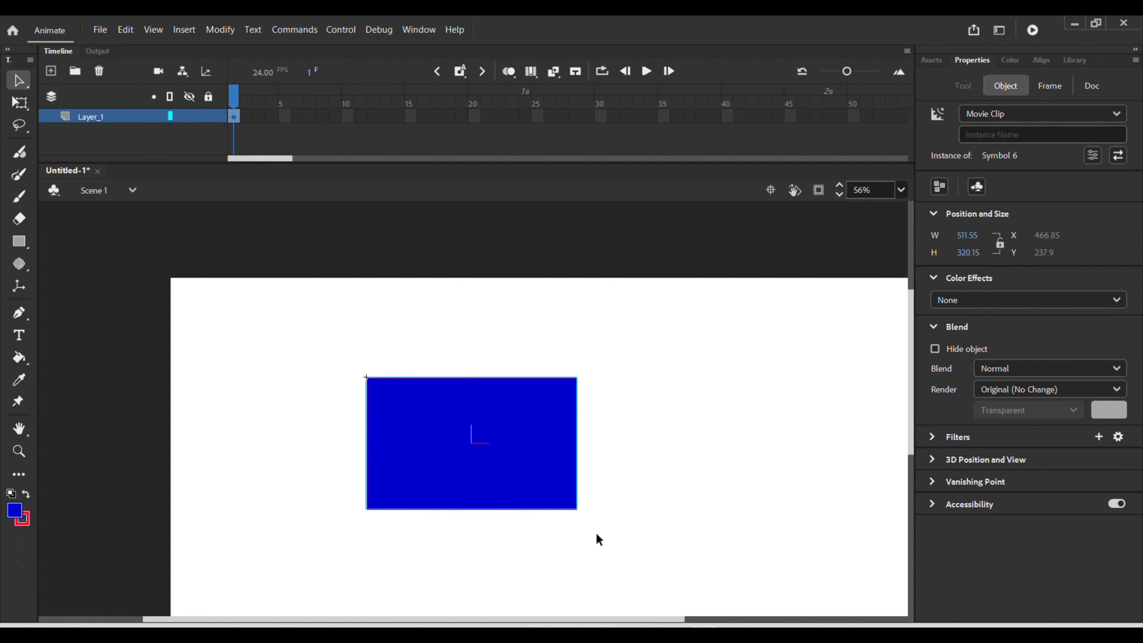
key(Delete)
- Draw a tall blue rectangle with a red outline and a small blue circle beside its left edge
key(r)
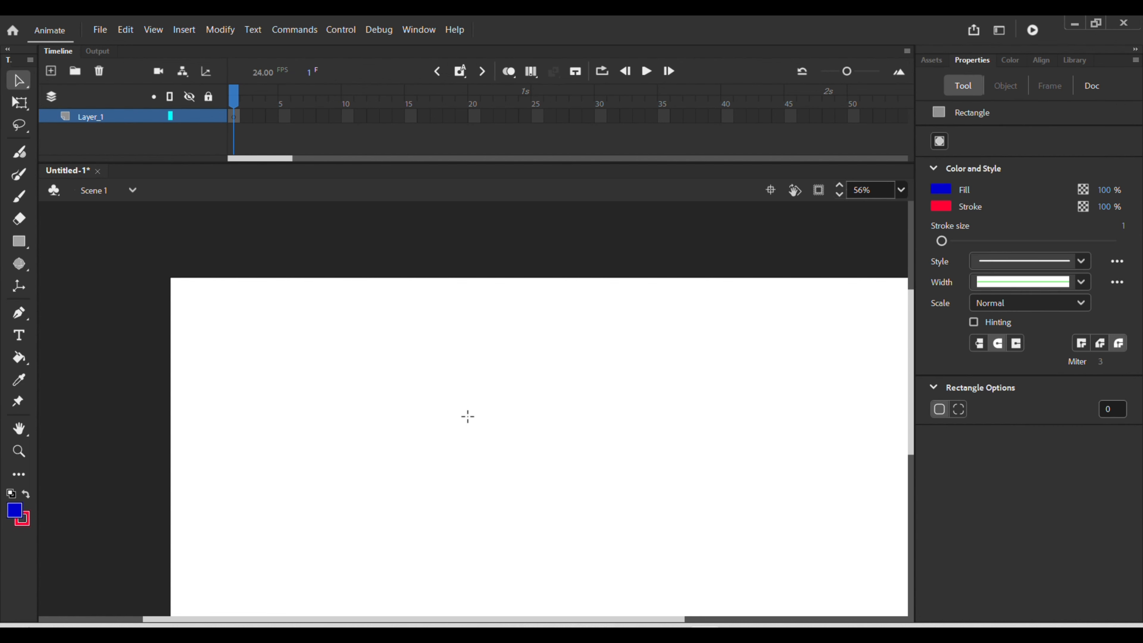
drag(514, 356, 633, 575)
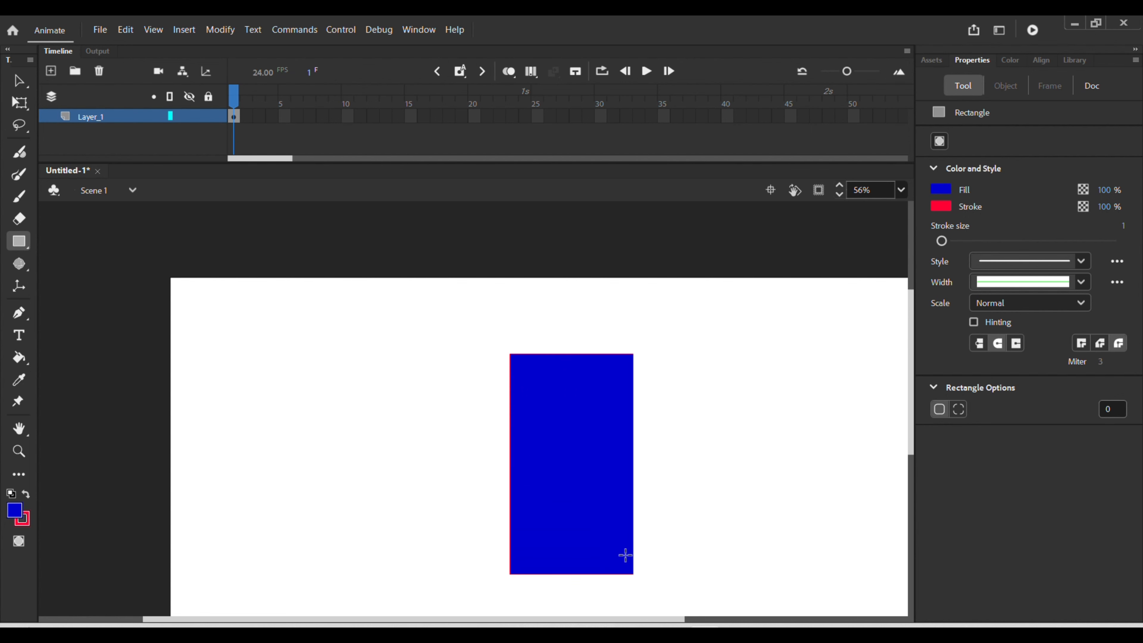
key(o)
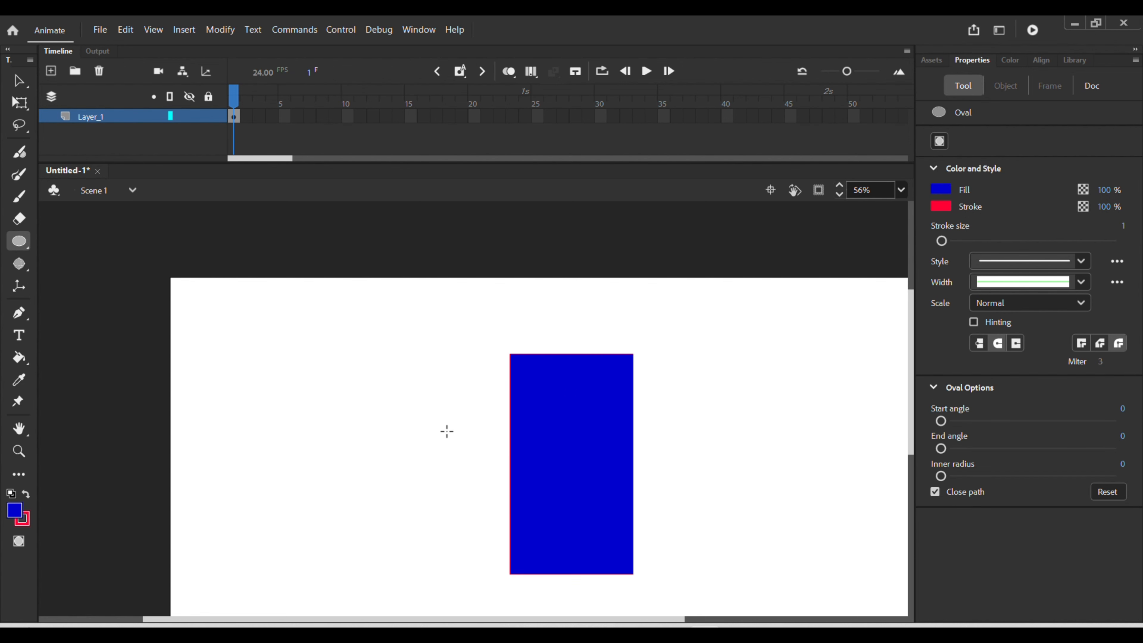
drag(444, 436, 470, 464)
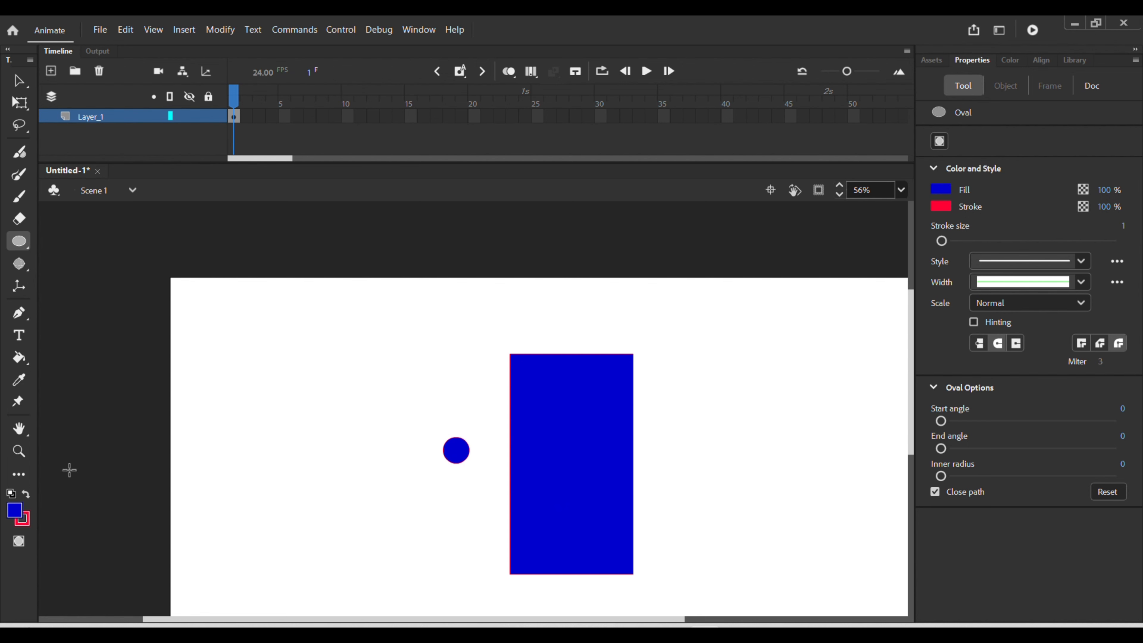
- Fill the small circle beside the rectangle with dark green using the Paint Bucket tool
click(15, 509)
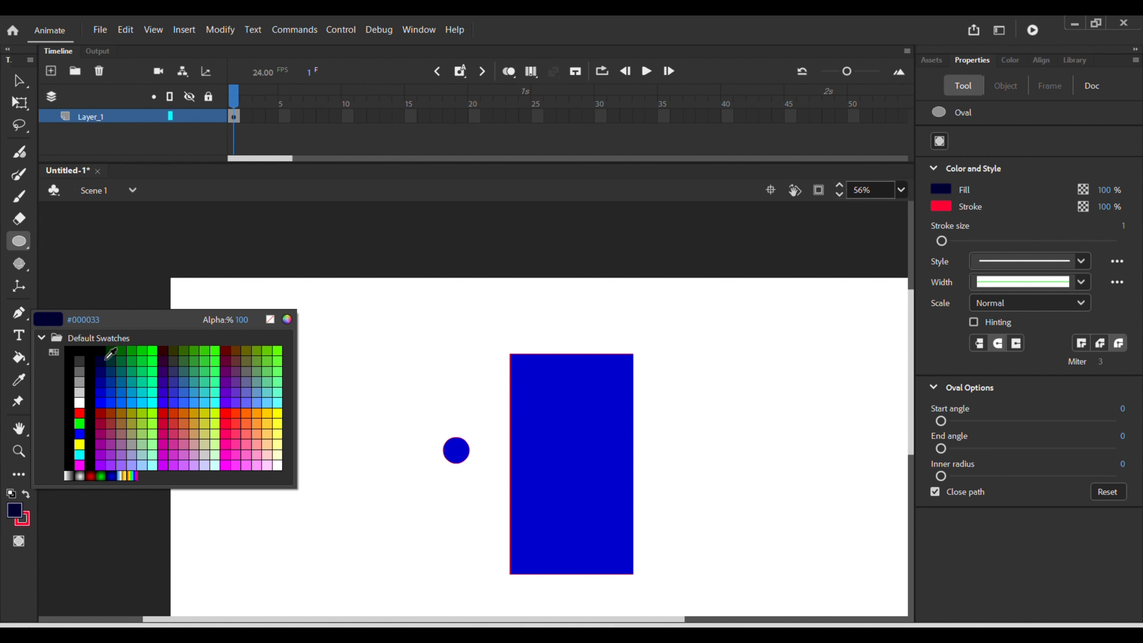
click(109, 351)
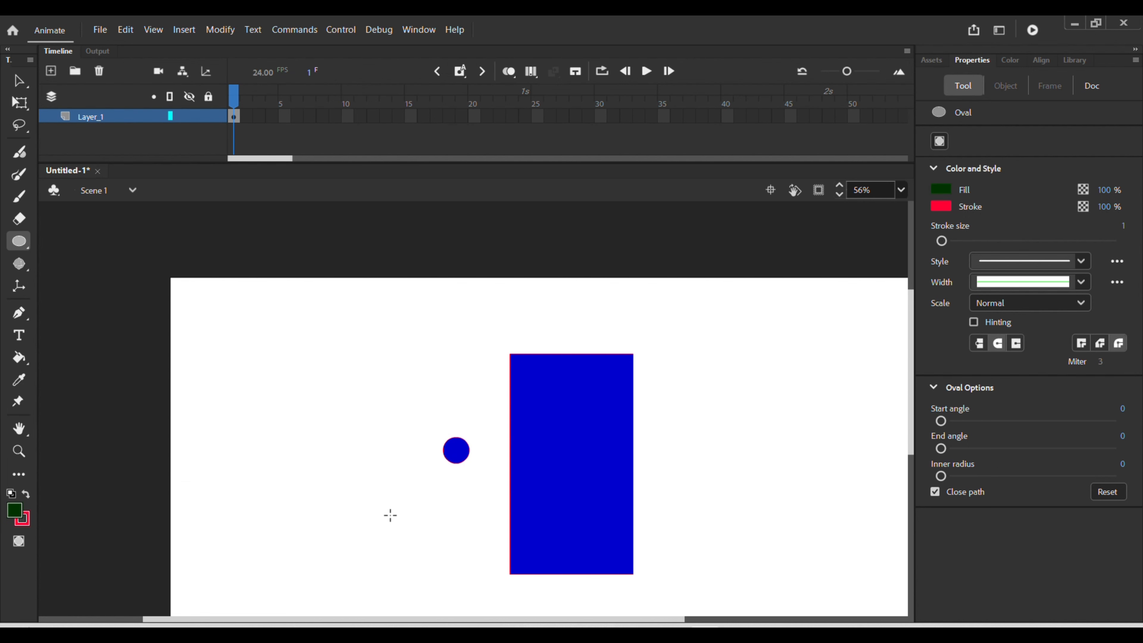
key(k)
click(457, 454)
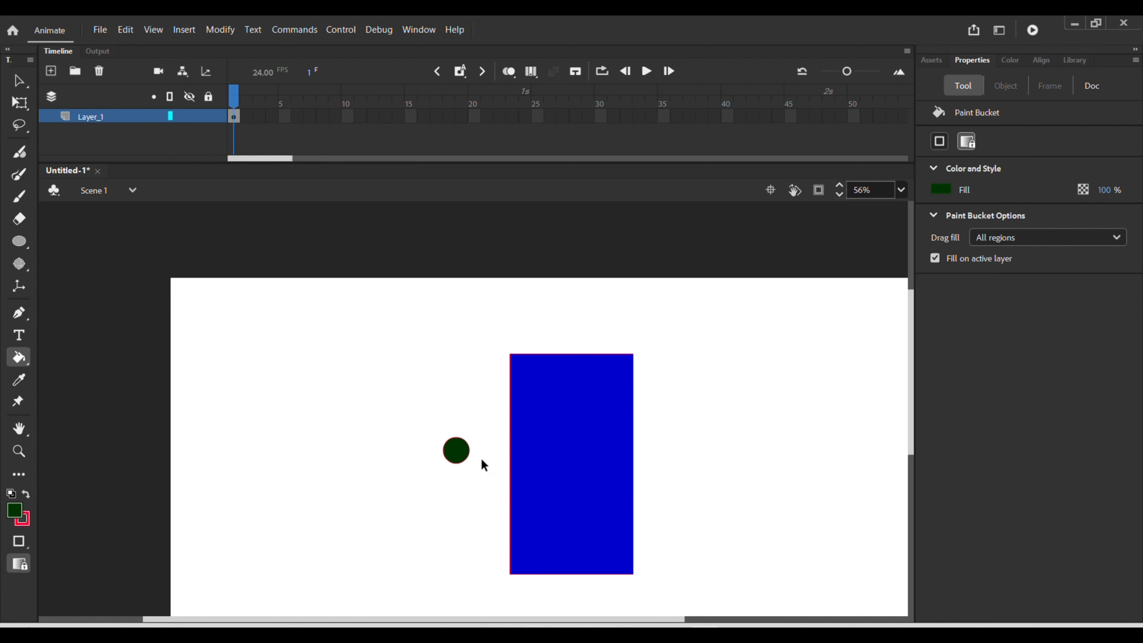
- Move the green circle together with its outline onto the blue rectangle, near its left edge, as a door knob
scroll(472, 455, up, 3)
key(v)
click(438, 456)
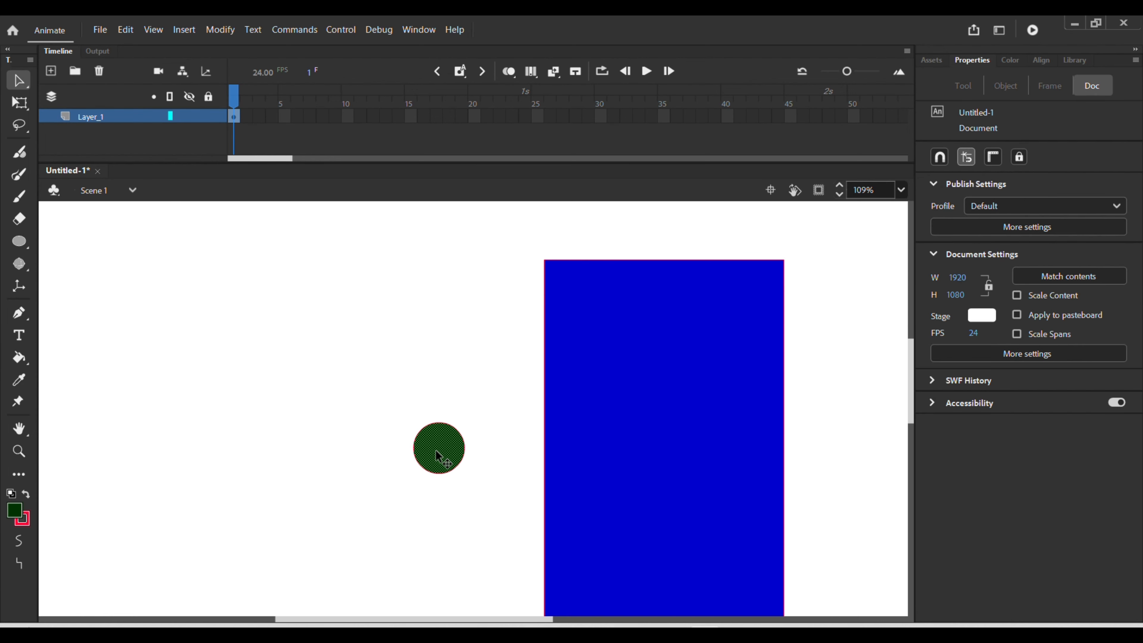
drag(436, 452, 587, 480)
scroll(589, 486, down, 4)
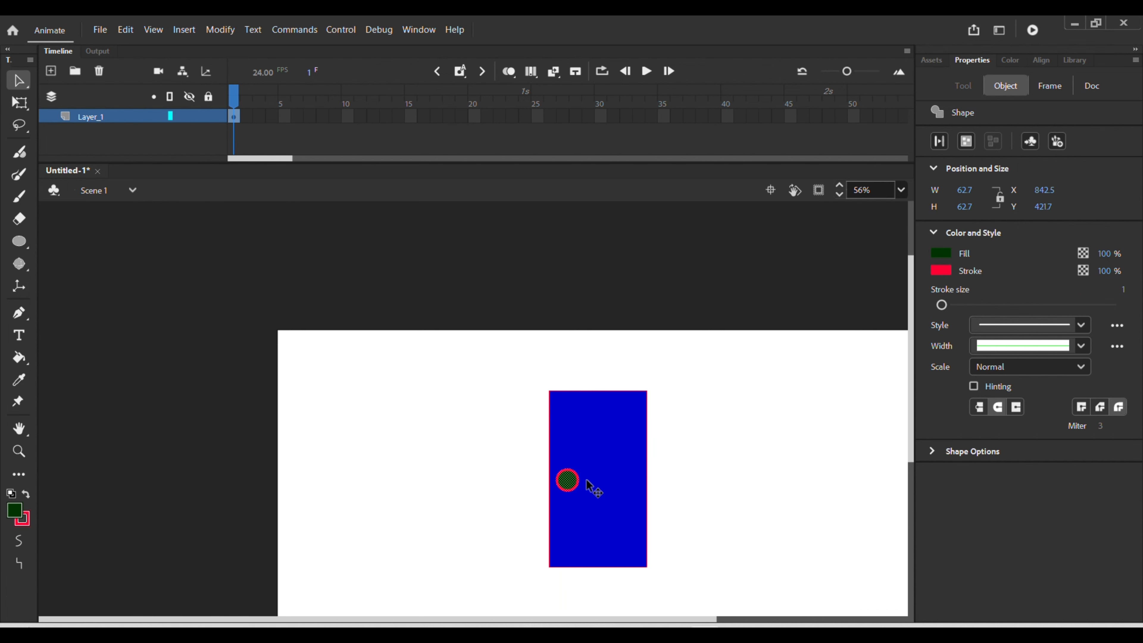
click(393, 392)
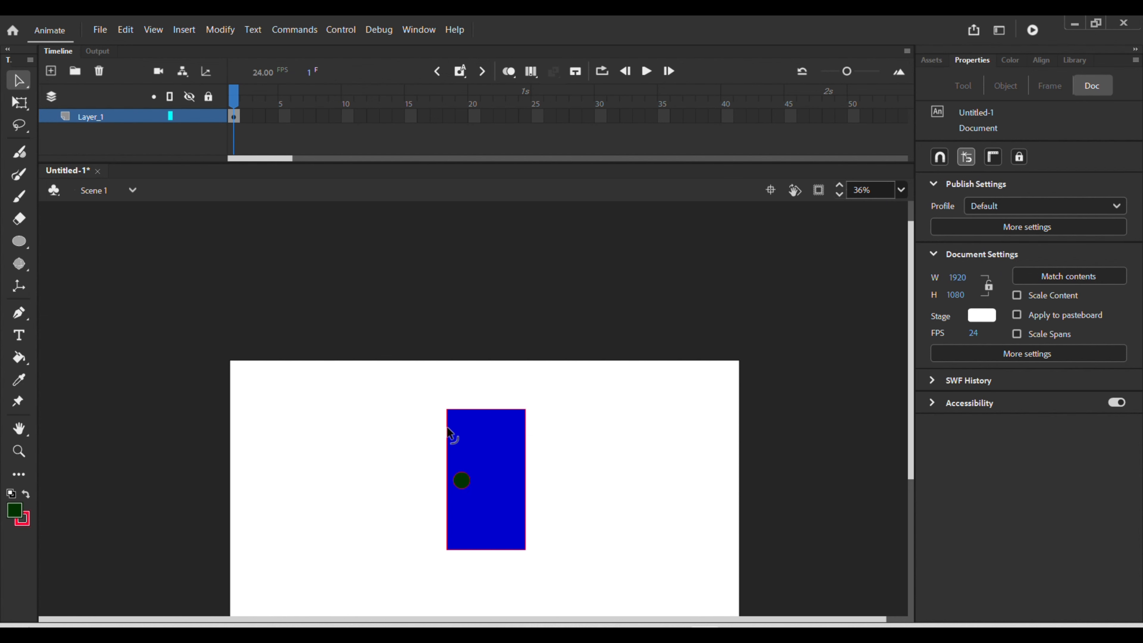
- Select the rectangle and knob together and convert them into a movie clip symbol named Symbol 7
scroll(485, 499, down, 2)
scroll(493, 426, up, 2)
scroll(497, 451, down, 2)
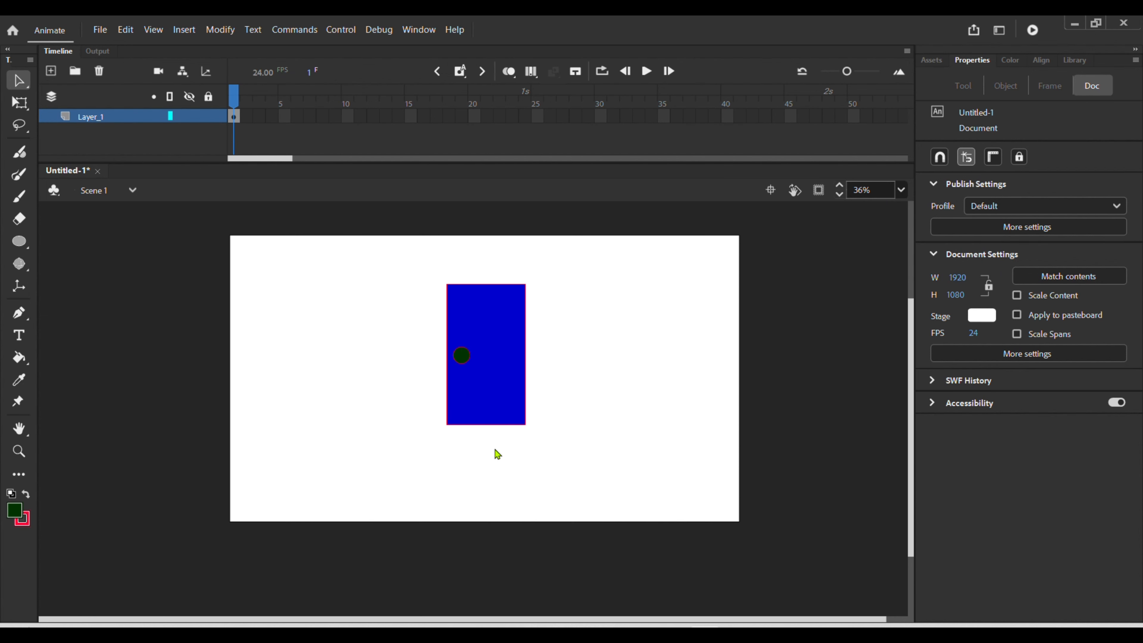
scroll(495, 446, up, 3)
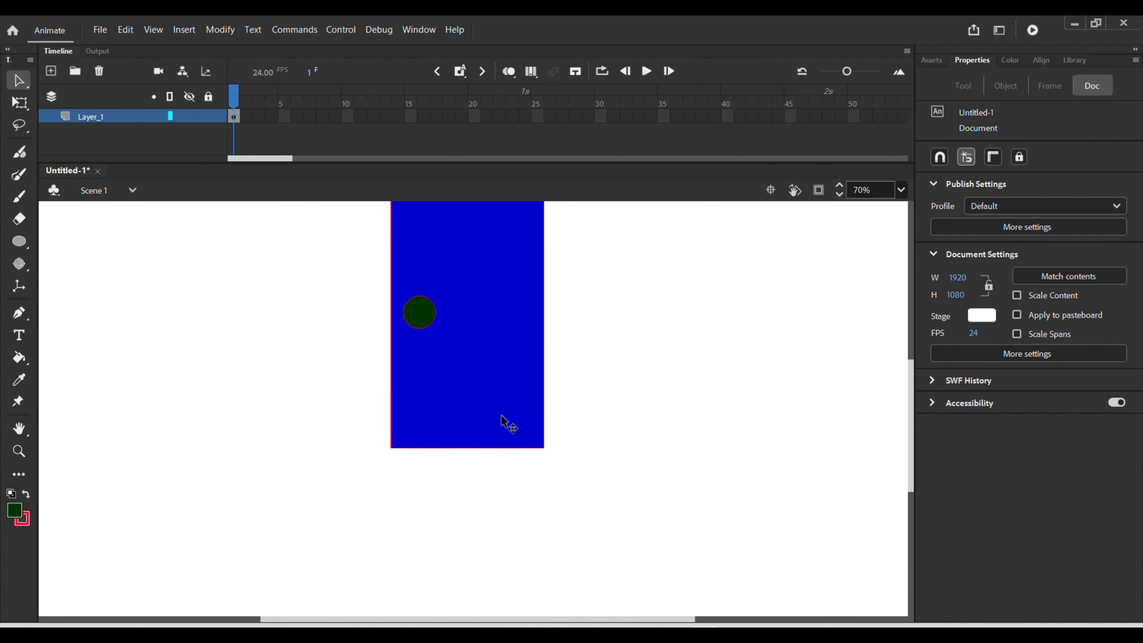
drag(510, 425, 518, 493)
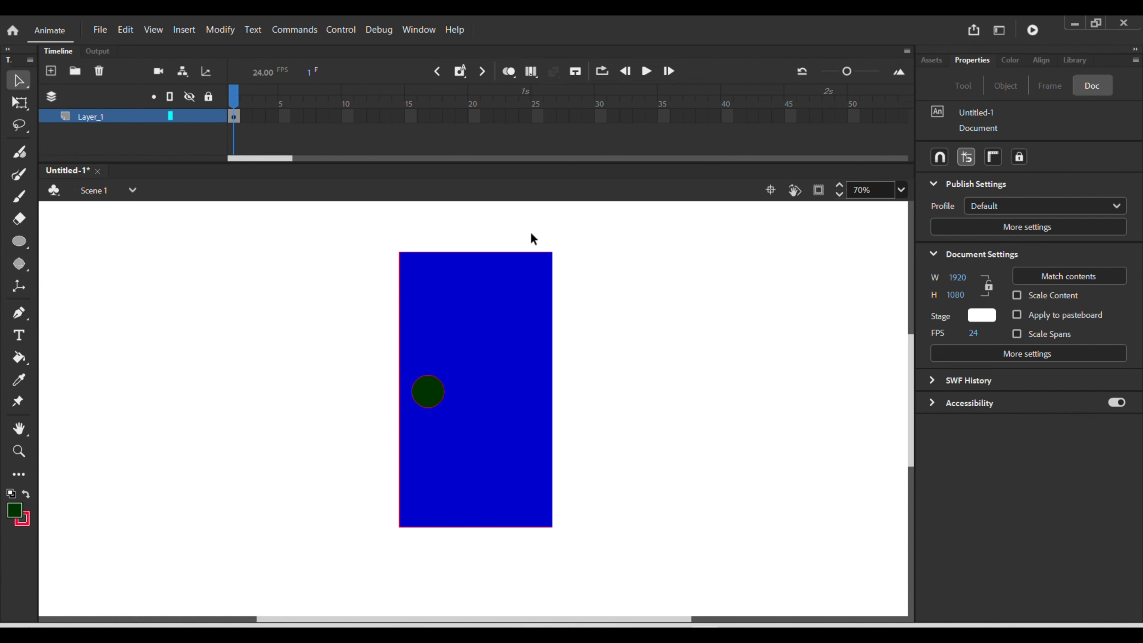
drag(372, 239, 598, 550)
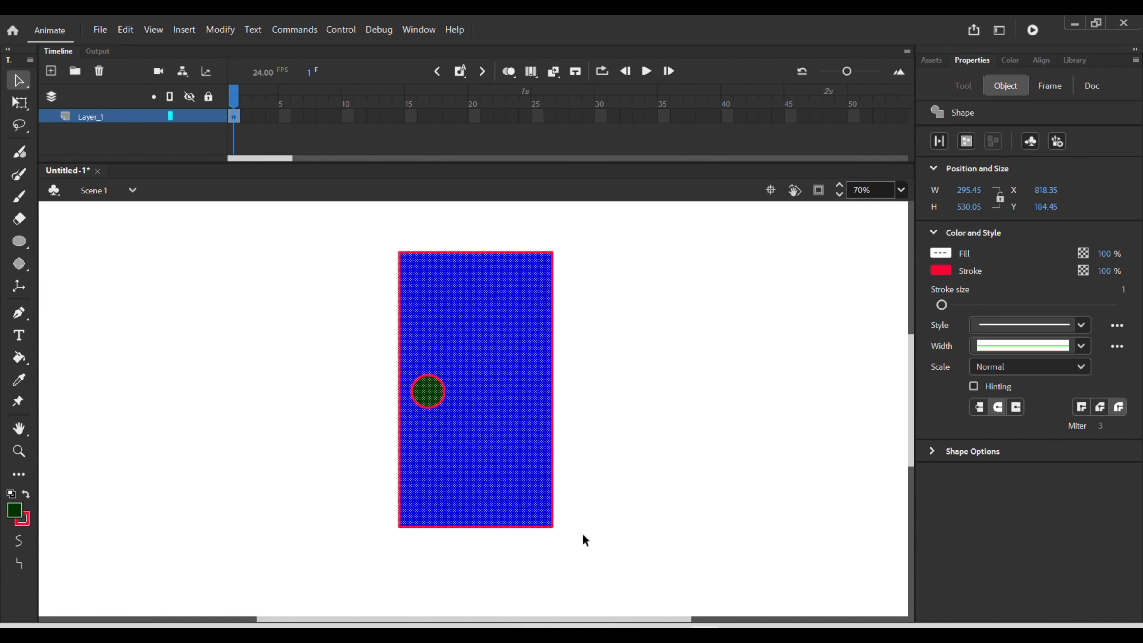
key(F8)
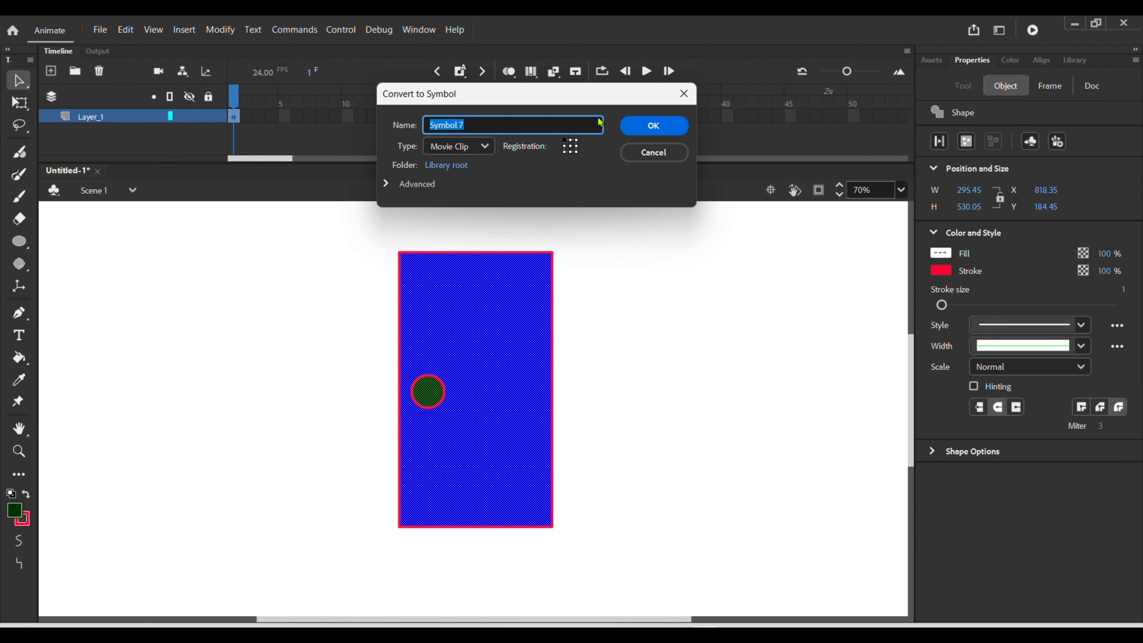
click(653, 126)
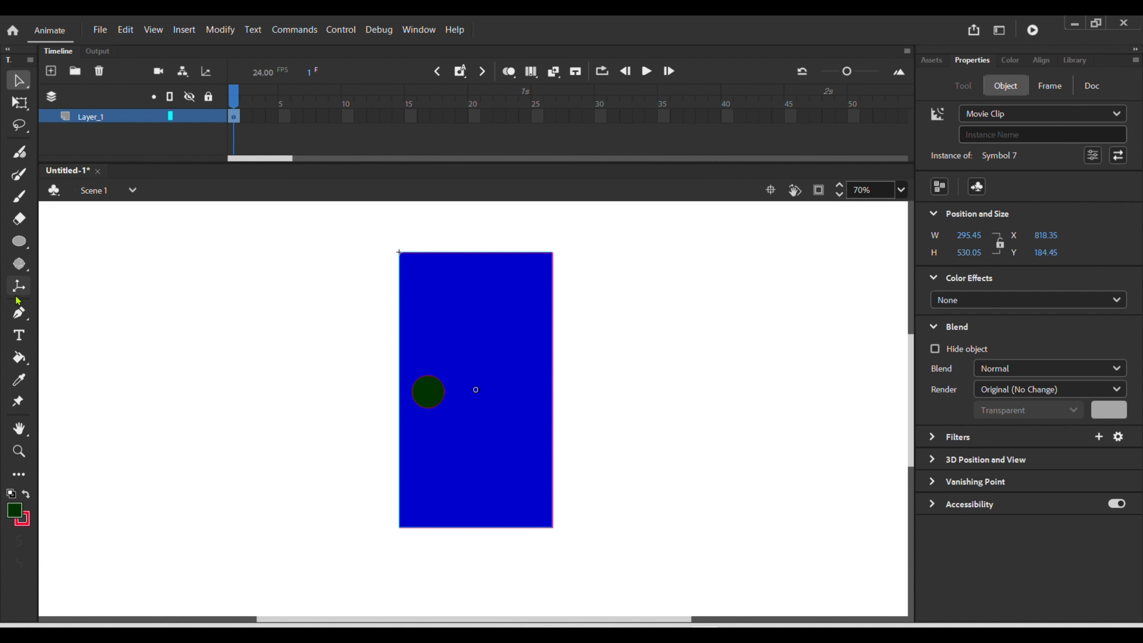
- Set the door clip's 3D rotation center on its right edge and create a motion tween extending to frame 20
click(22, 267)
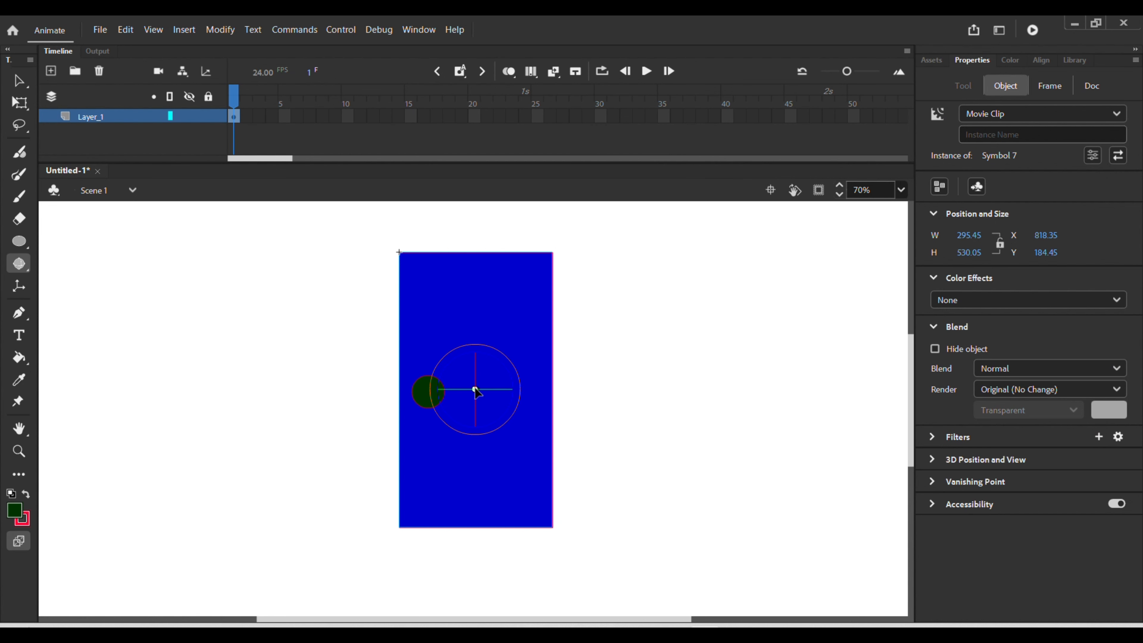
mouse_move(476, 390)
mouse_down()
mouse_move(538, 388)
mouse_move(401, 388)
mouse_move(554, 385)
mouse_up()
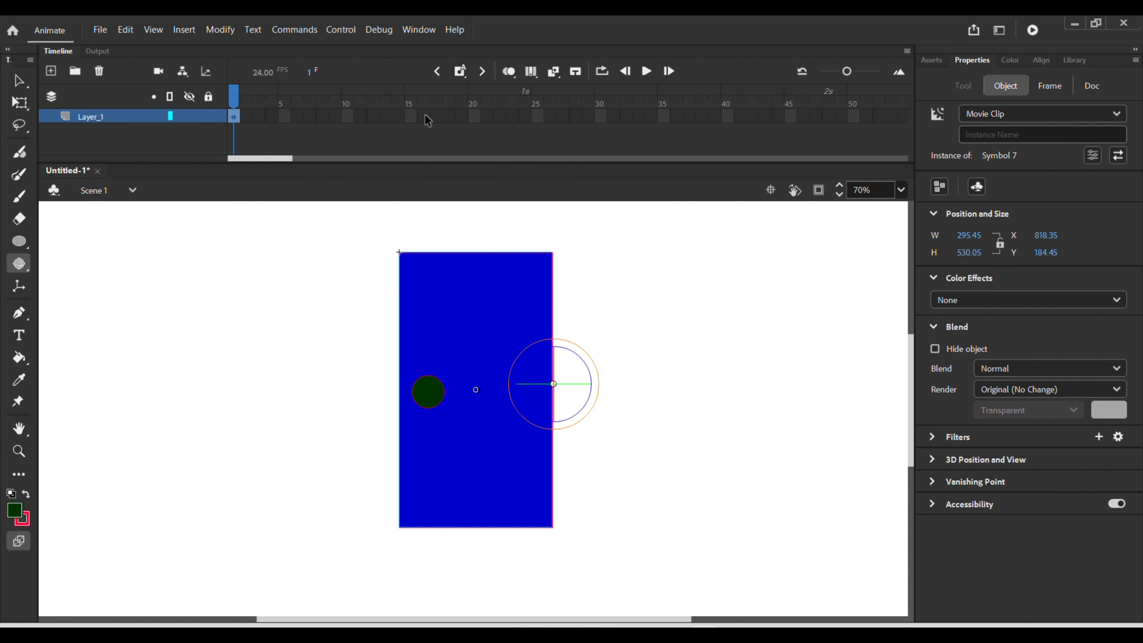
click(474, 117)
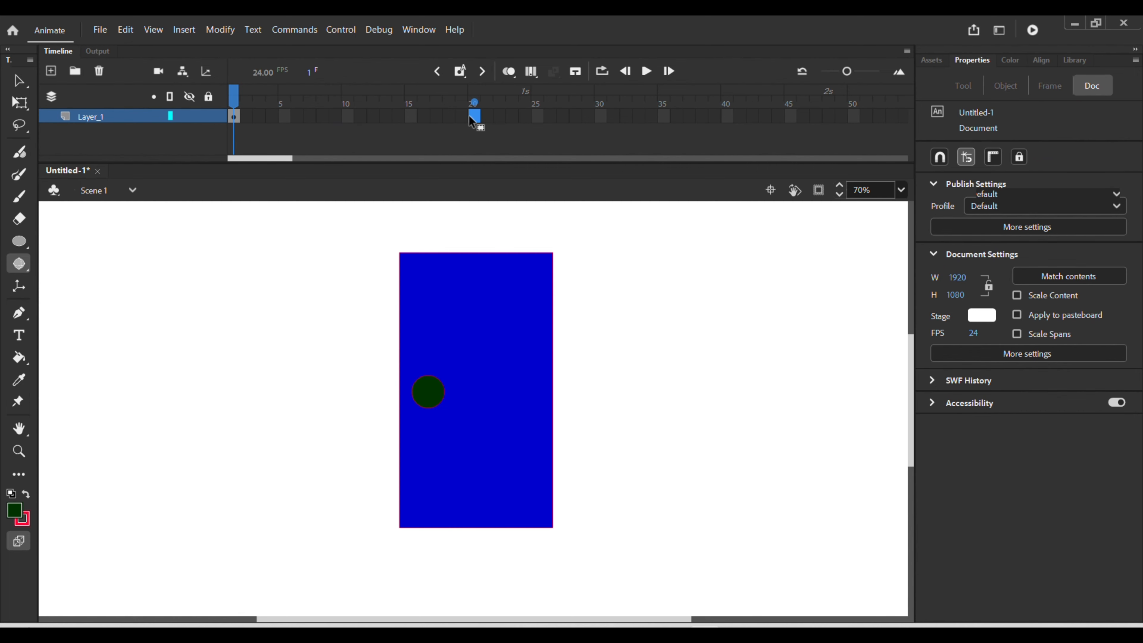
key(F5)
right_click(469, 116)
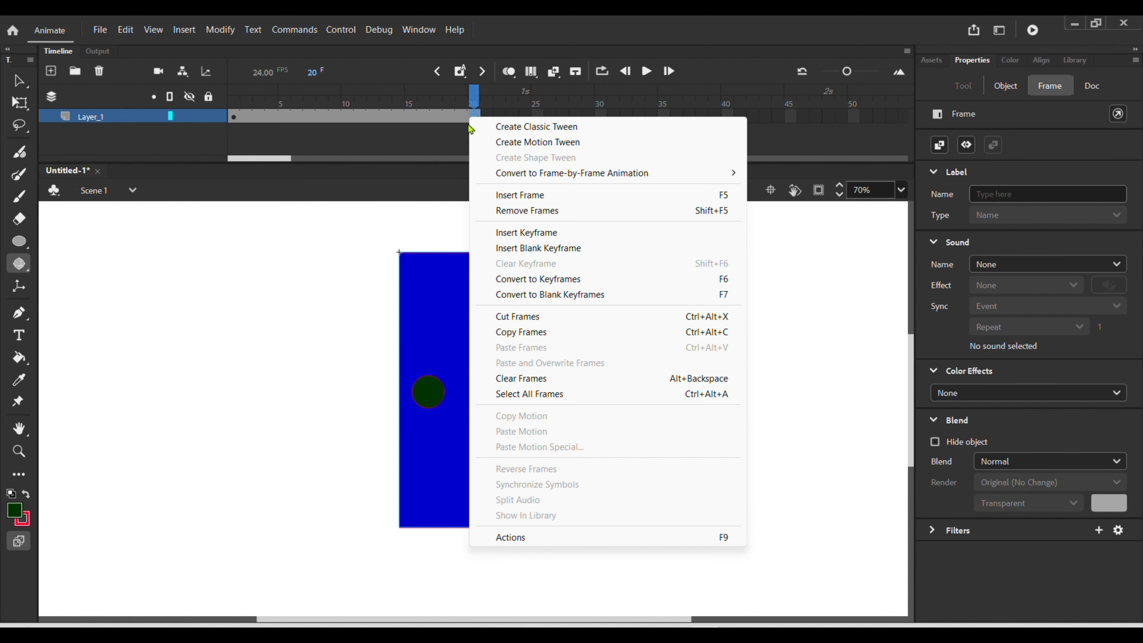
click(504, 141)
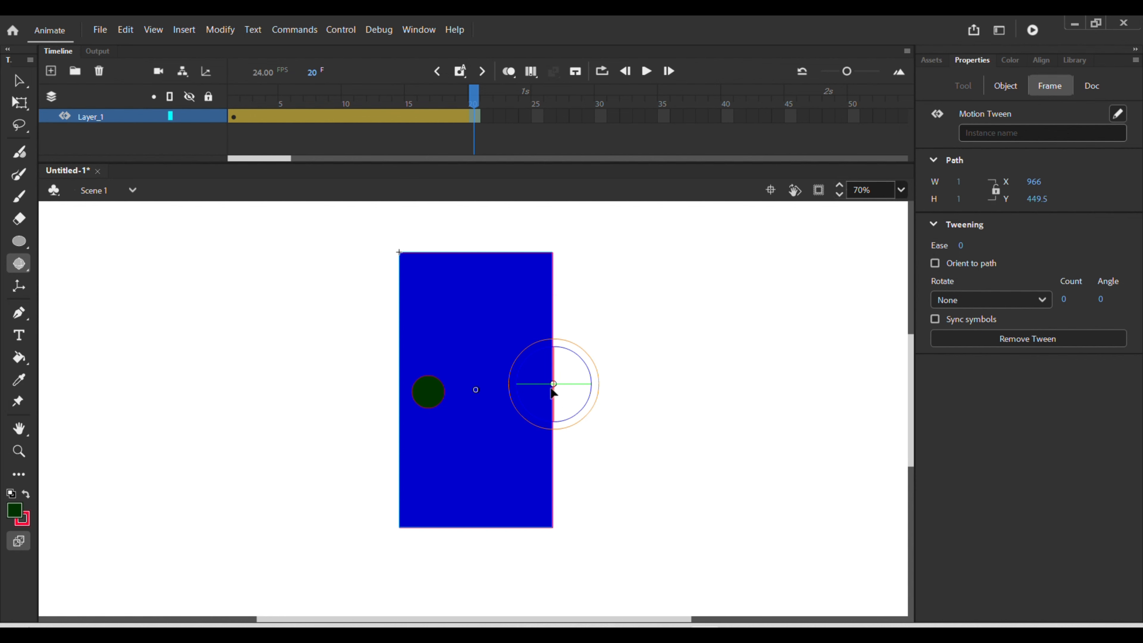
- Rotate the door clip in 3D about its vertical axis at frame 20 and scrub the timeline to preview it
drag(521, 390, 549, 359)
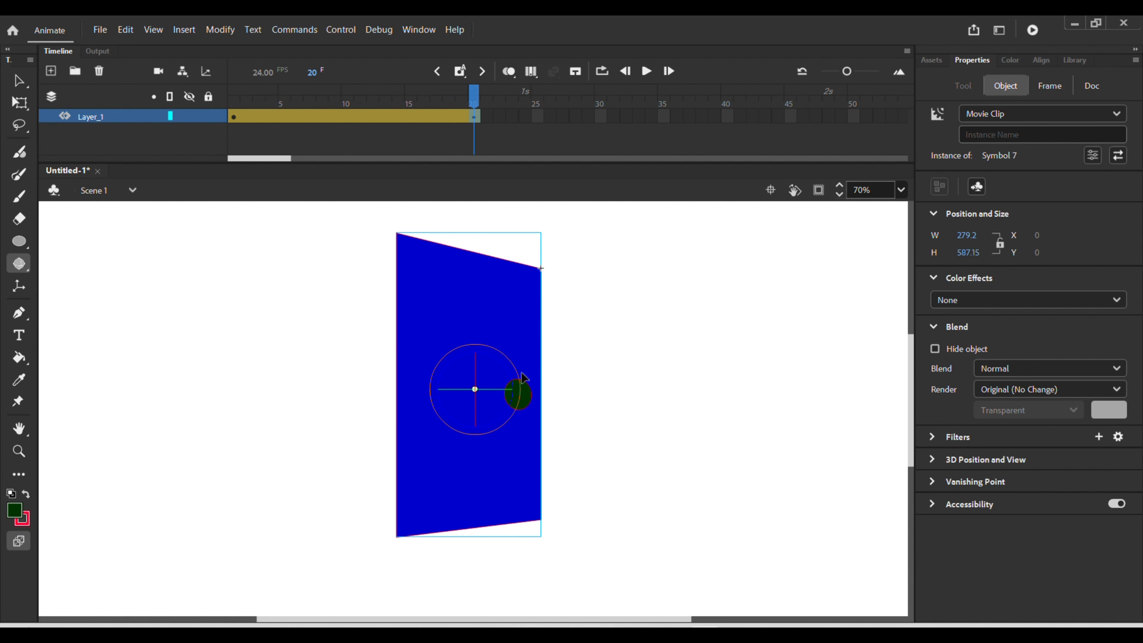
drag(474, 103, 470, 127)
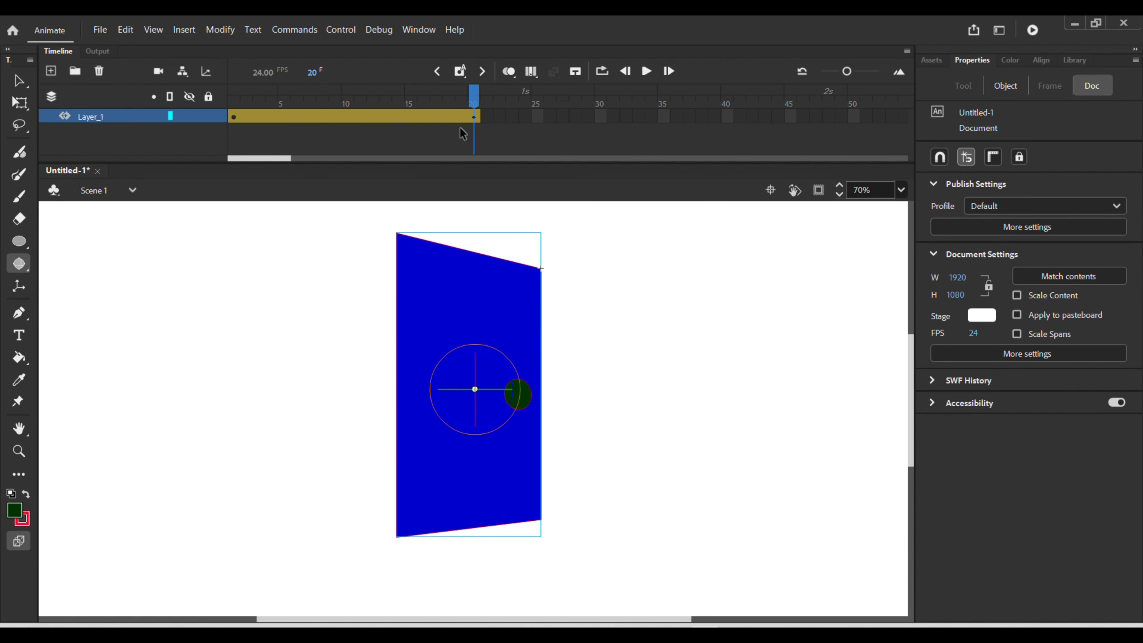
- Reposition the door clip and turn it in 3D at frame 20 like a half-open door, and scrub back to frame 1
key(z)
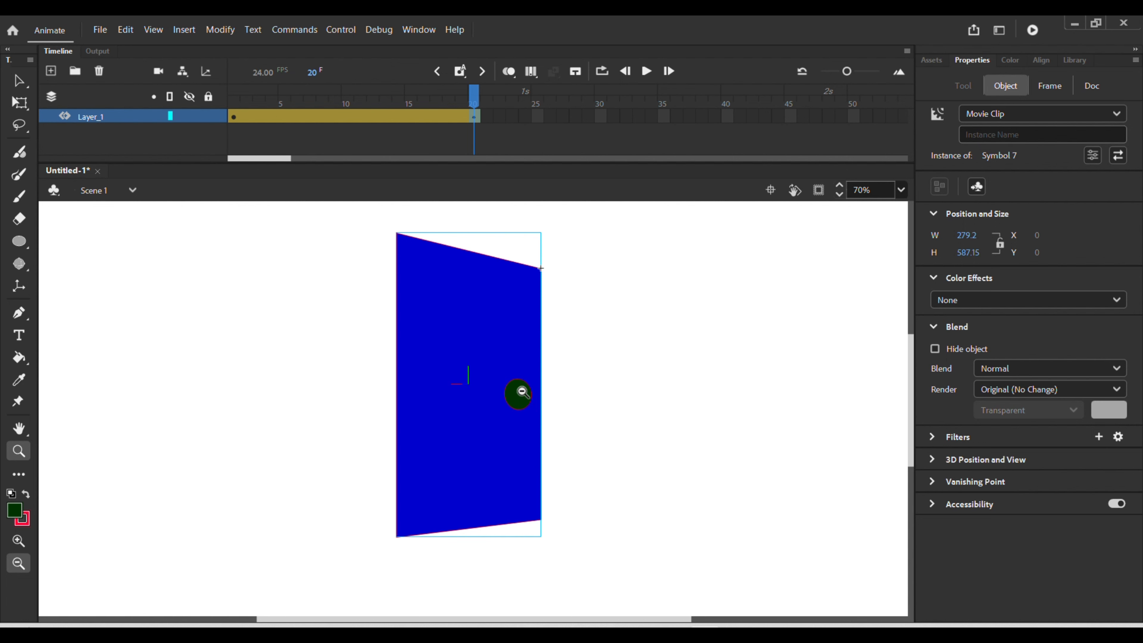
click(19, 264)
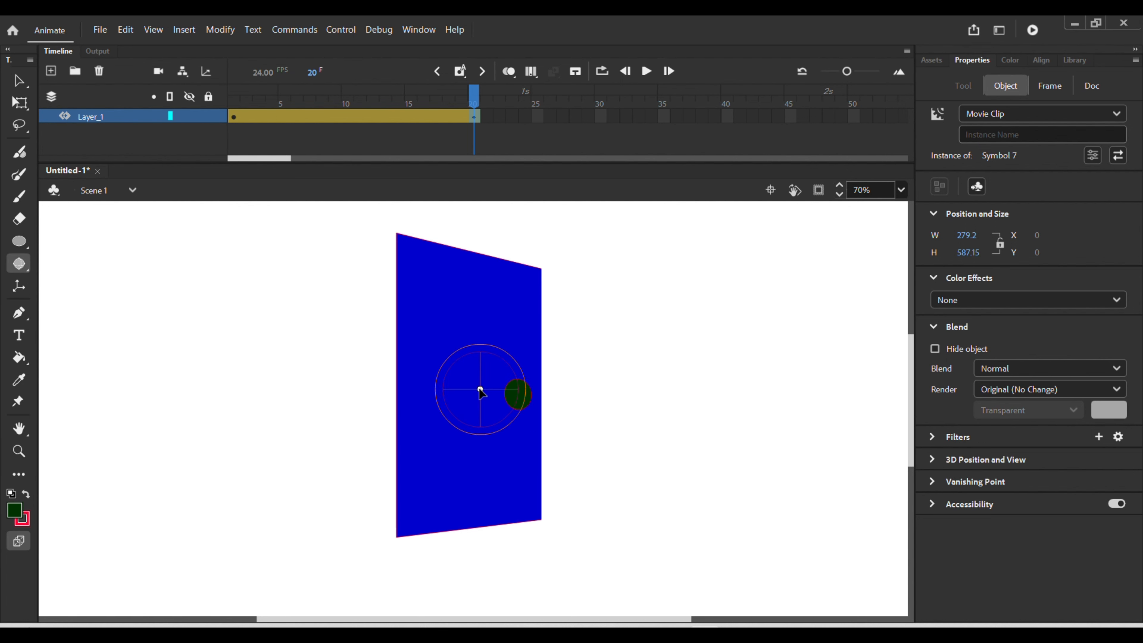
drag(475, 390, 411, 365)
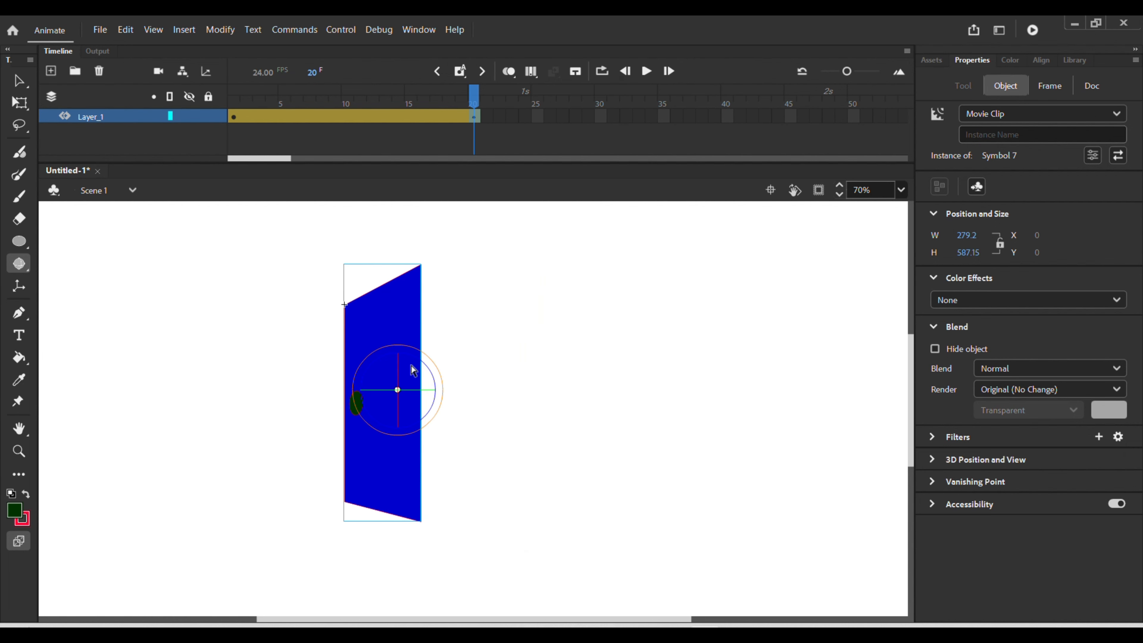
drag(474, 98, 207, 151)
click(207, 151)
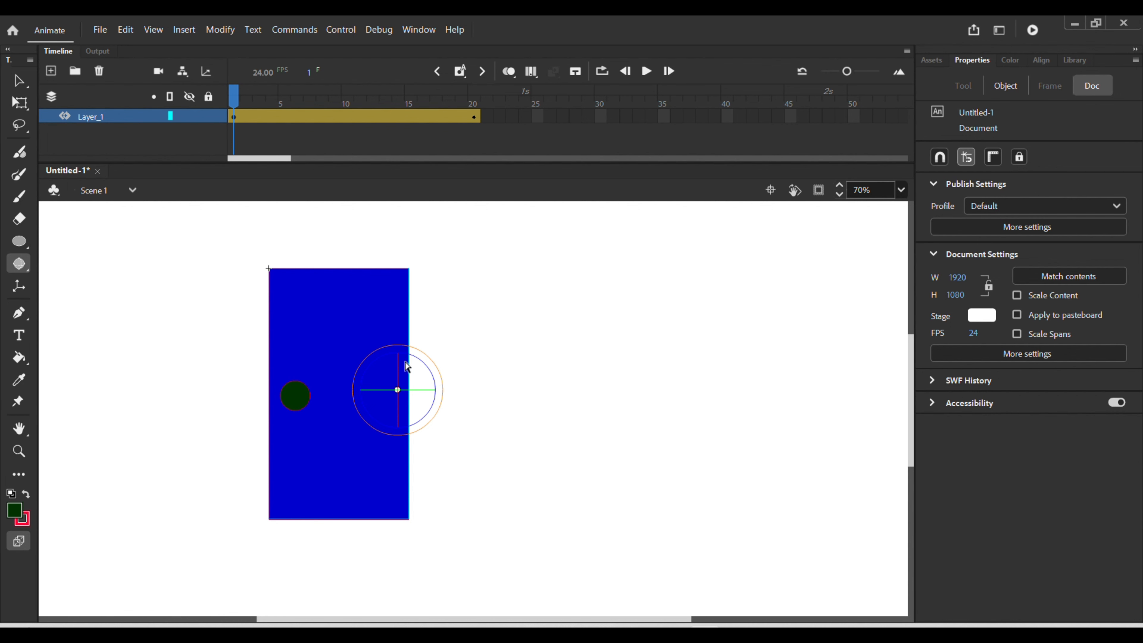
- Choose the 3D Translation tool, remove the motion tween from Layer_1 and return to frame 1
key(v)
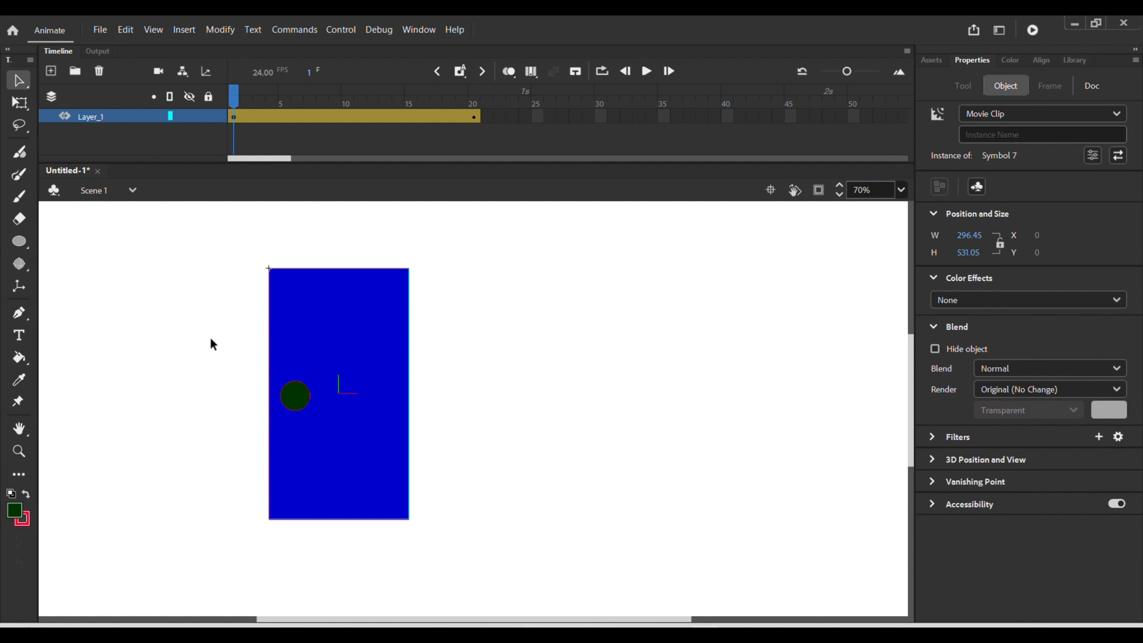
click(26, 290)
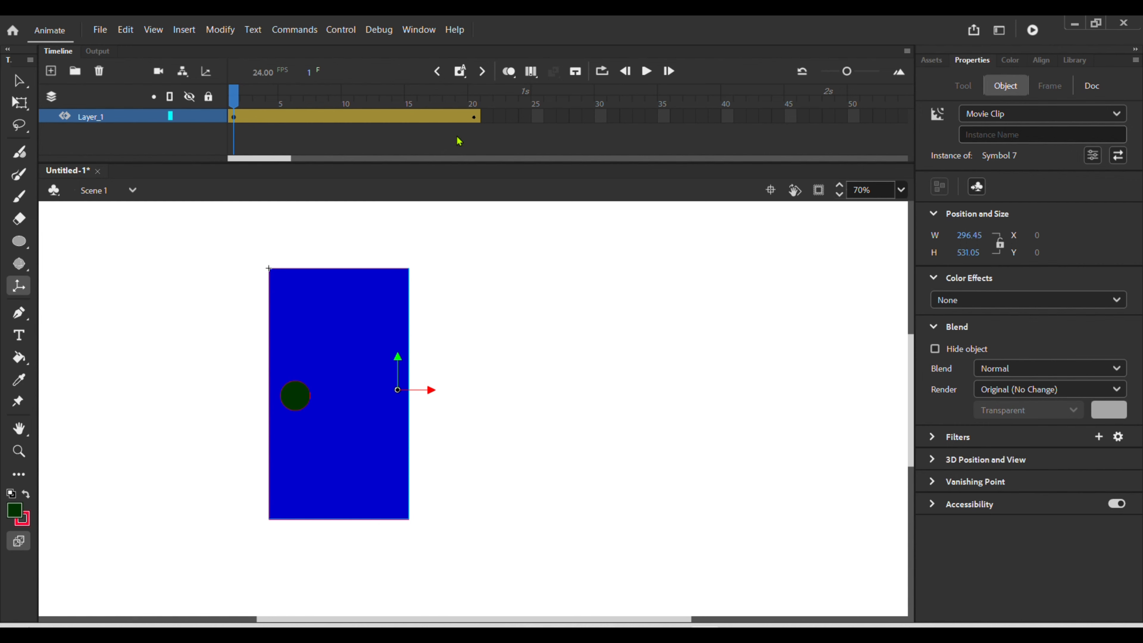
right_click(330, 121)
click(382, 140)
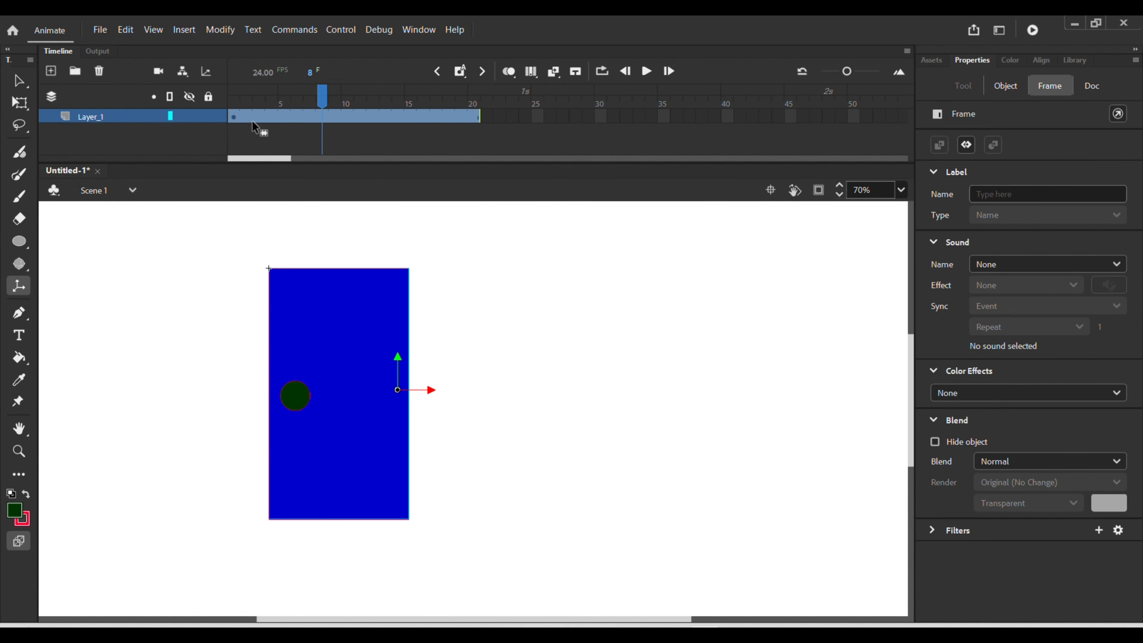
click(234, 117)
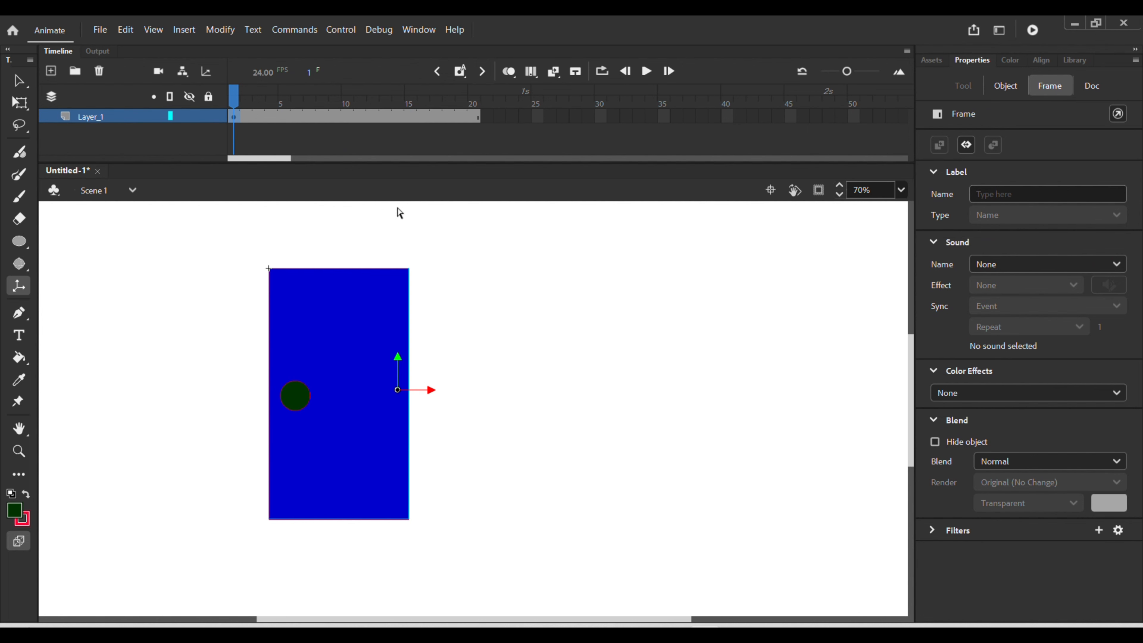
- Move the door clip slightly toward the viewer with the 3D Translation tool, and delete it from the stage
mouse_move(398, 390)
mouse_down()
mouse_move(409, 401)
mouse_move(400, 396)
mouse_up()
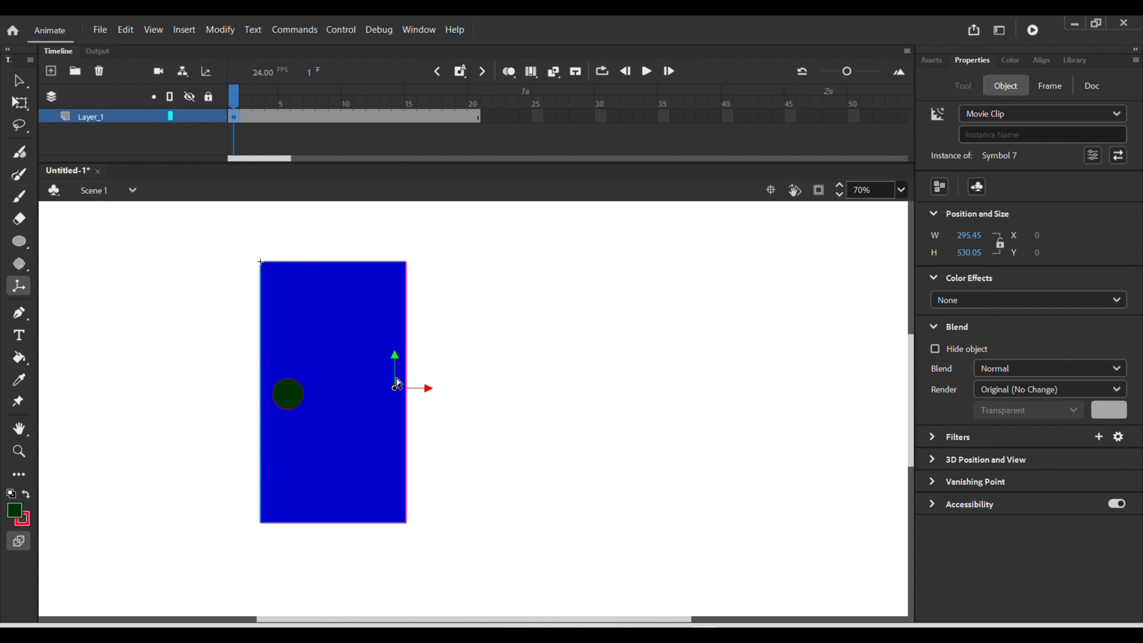
key(v)
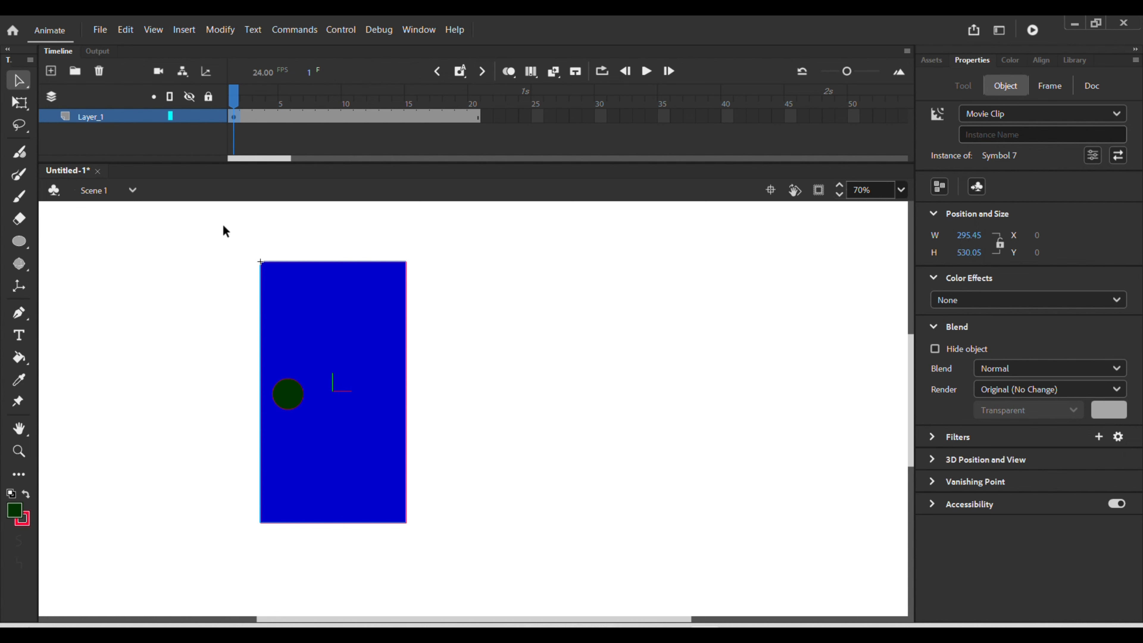
key(Delete)
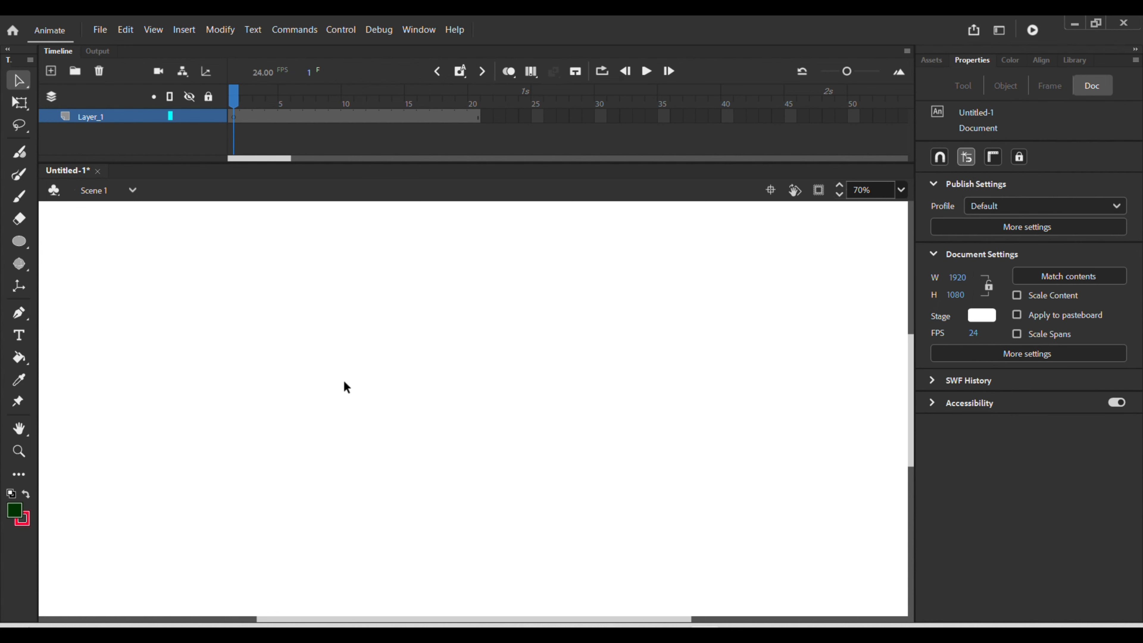
- Draw two similar dark green rectangles with red outlines side by side on the stage
key(r)
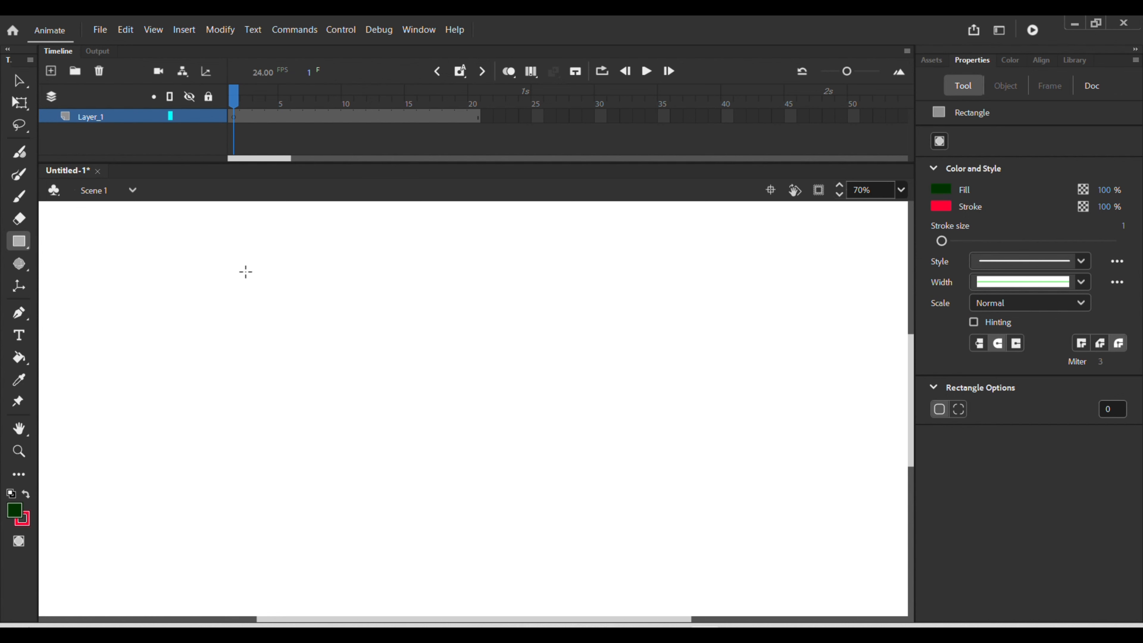
mouse_move(245, 272)
mouse_down()
mouse_move(310, 293)
mouse_move(354, 366)
mouse_up()
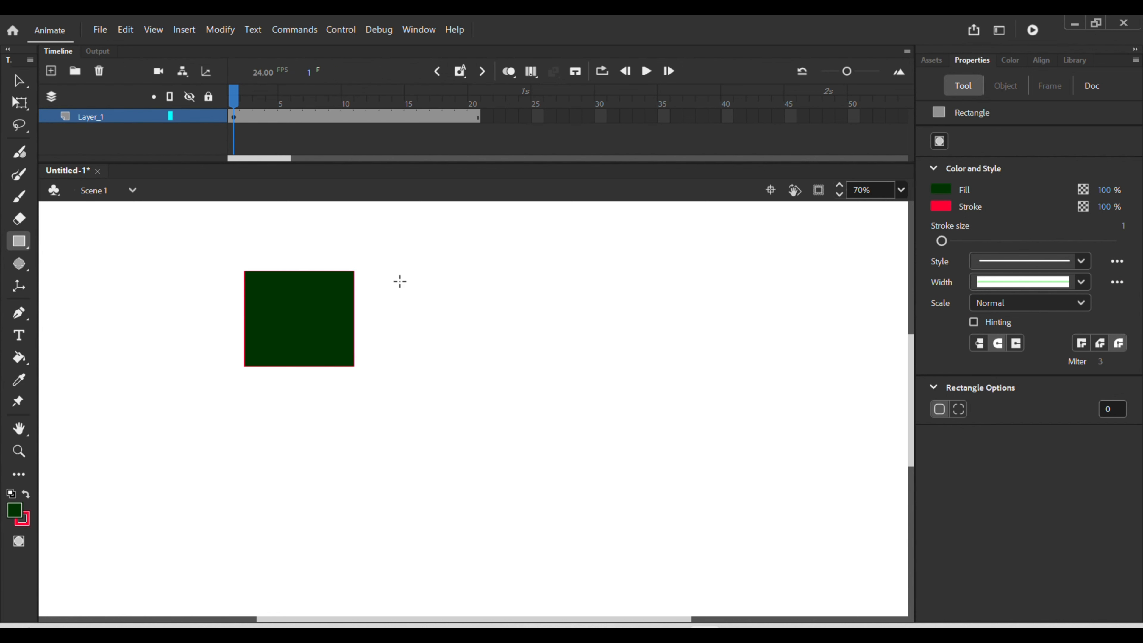
drag(417, 270, 526, 363)
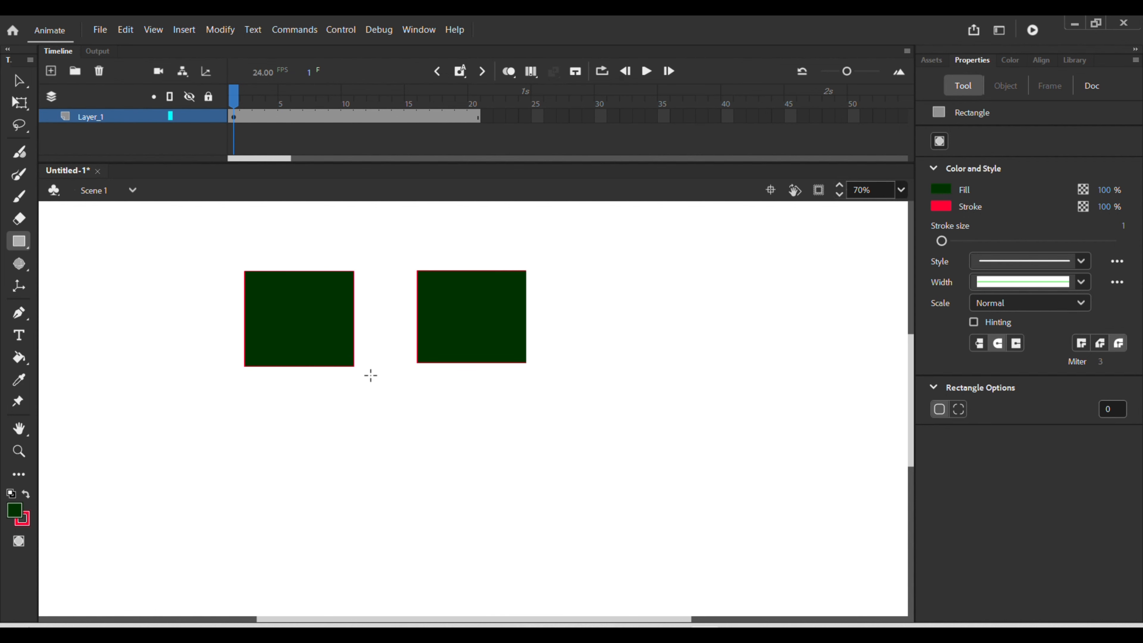
- Recolor the first rectangle's fill orange-red and the second rectangle's fill bright green with the Paint Bucket
key(v)
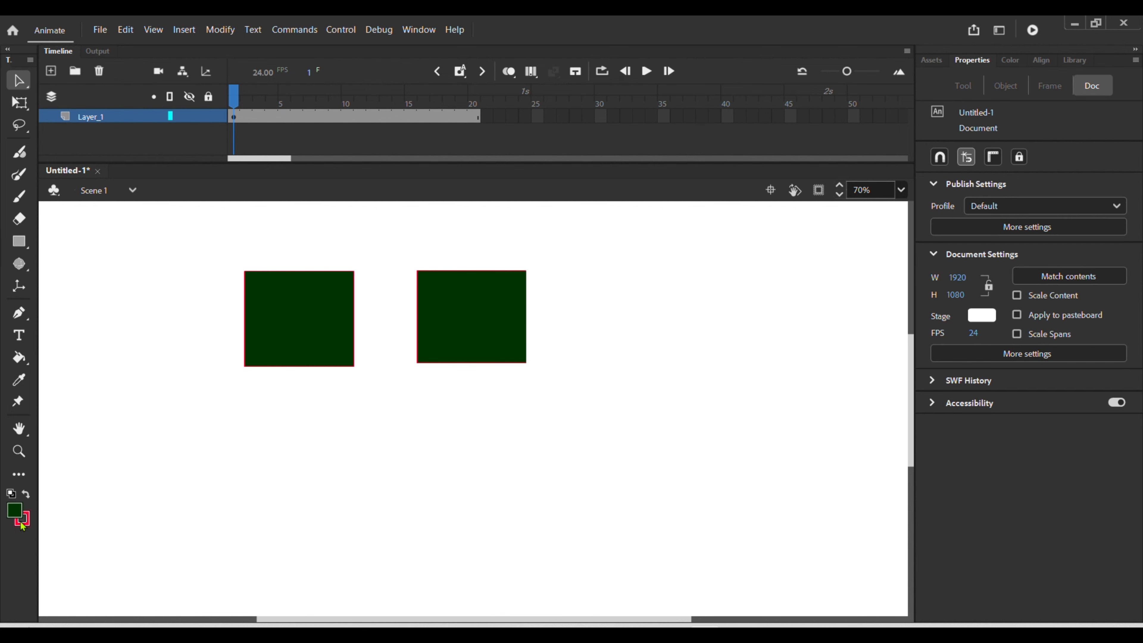
click(14, 508)
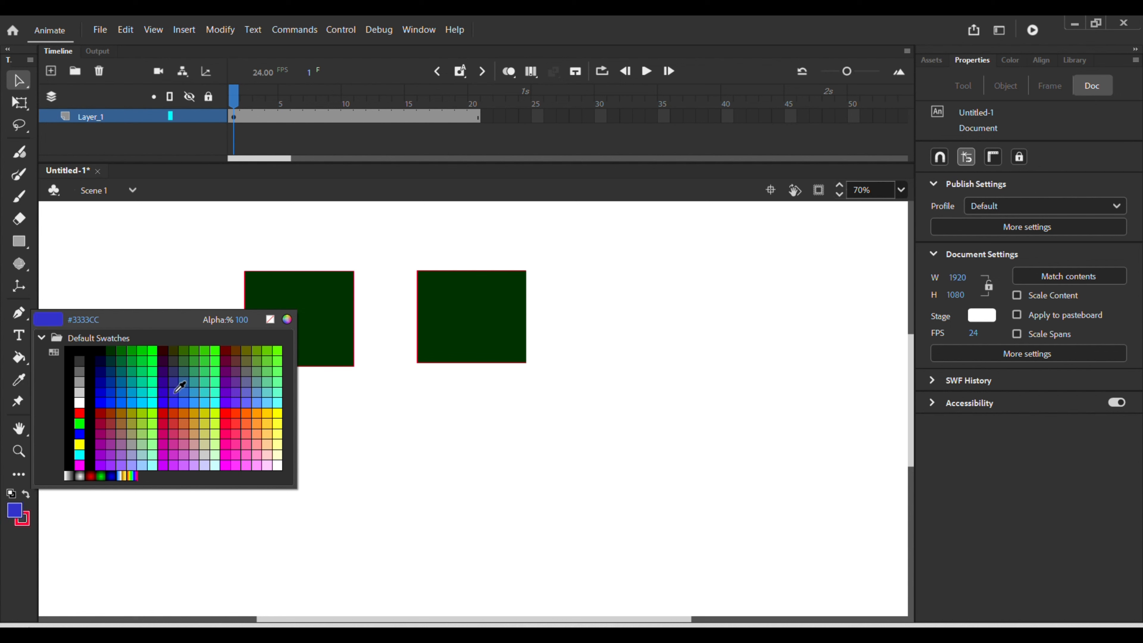
click(177, 416)
key(k)
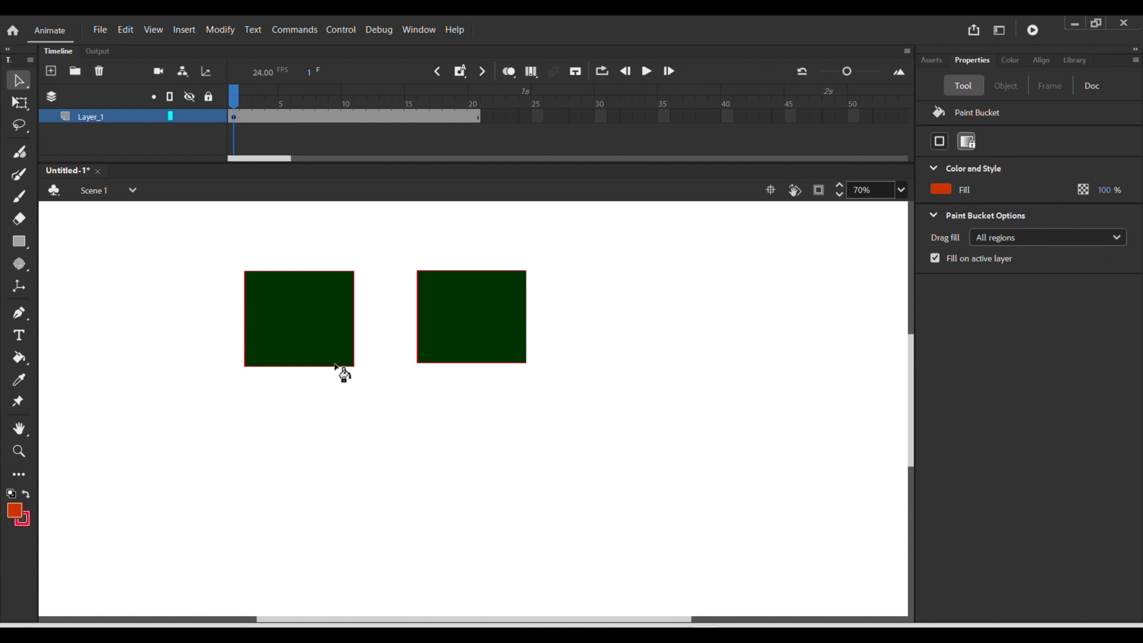
click(332, 350)
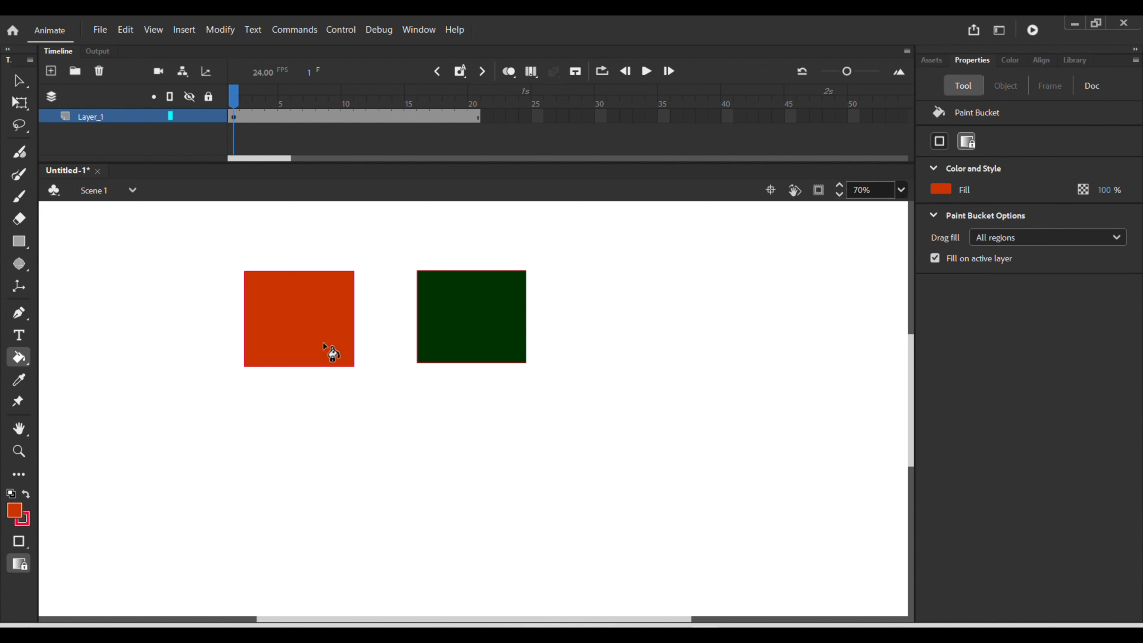
click(15, 509)
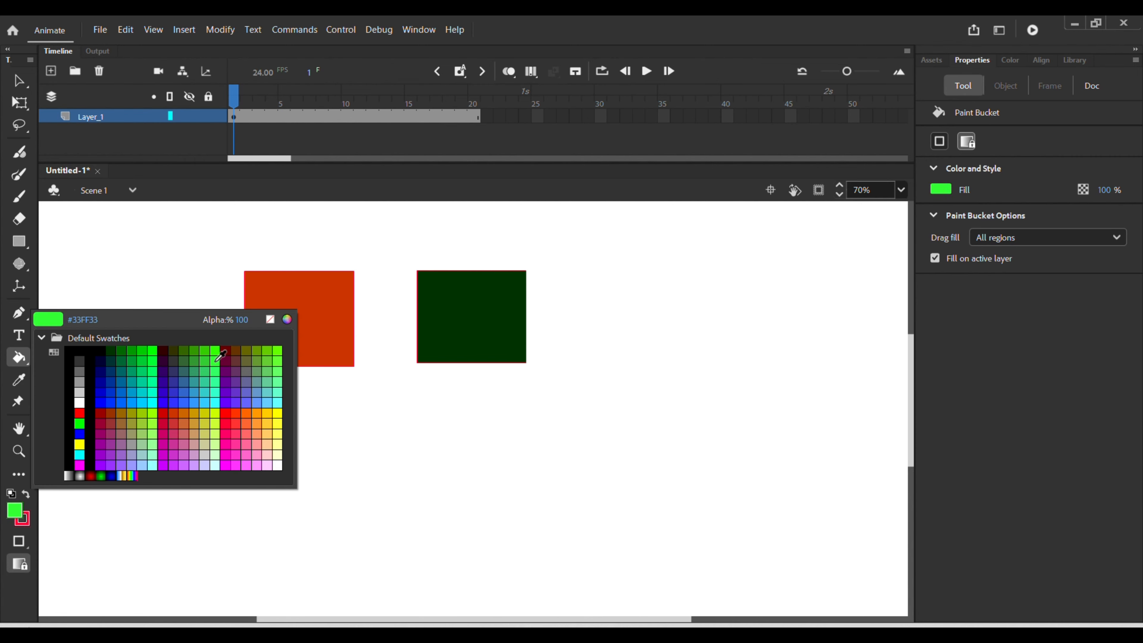
click(215, 354)
click(517, 349)
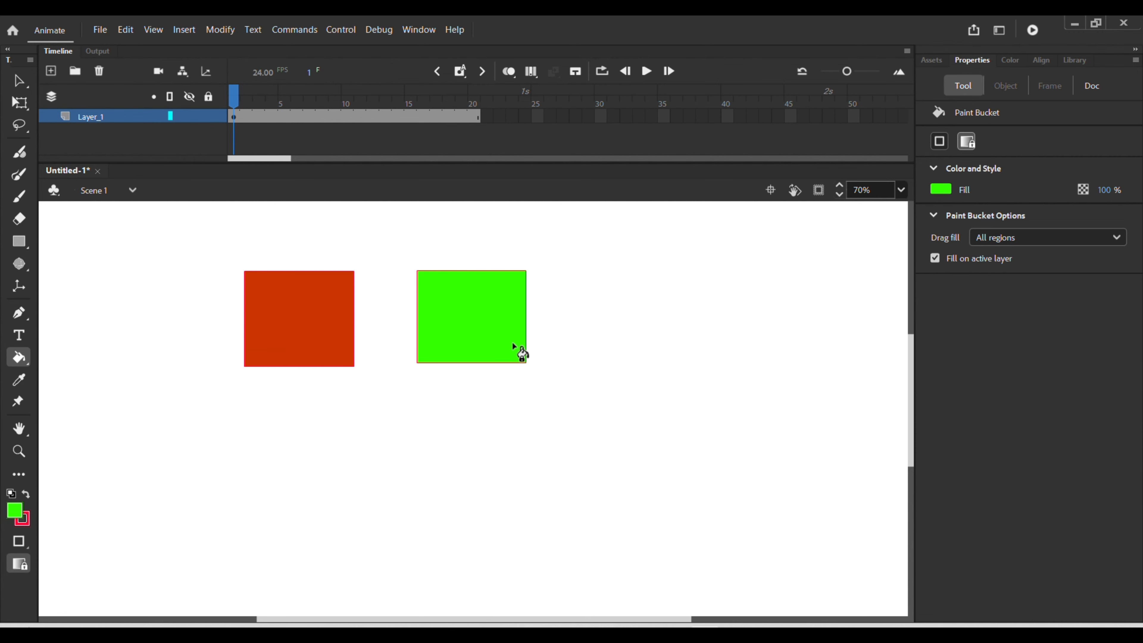
key(v)
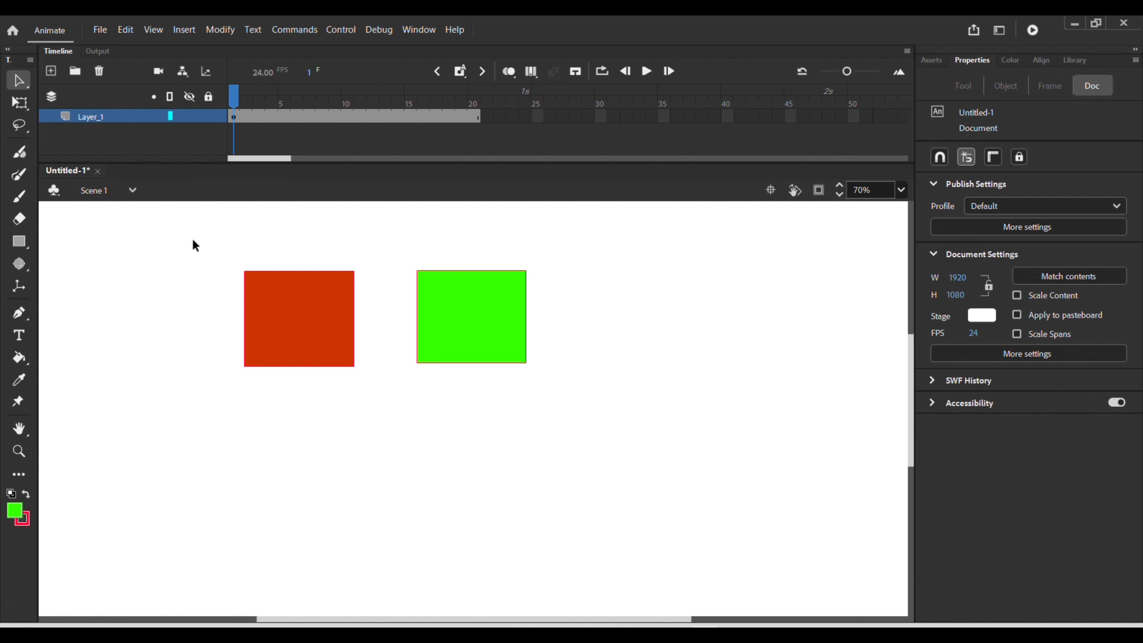
drag(193, 237, 385, 400)
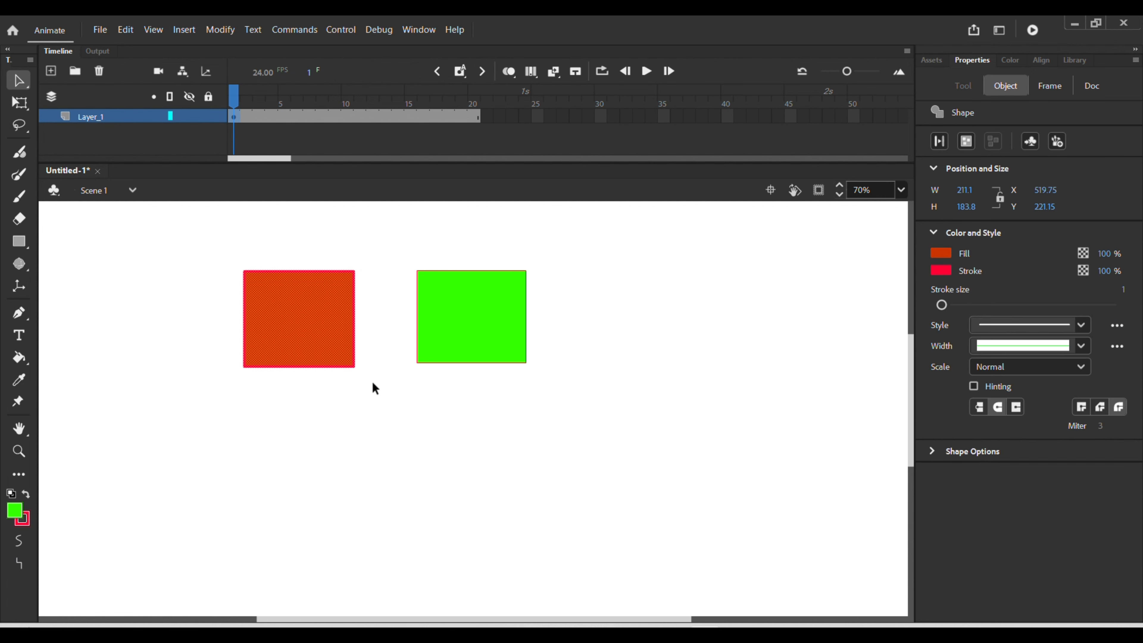
click(373, 425)
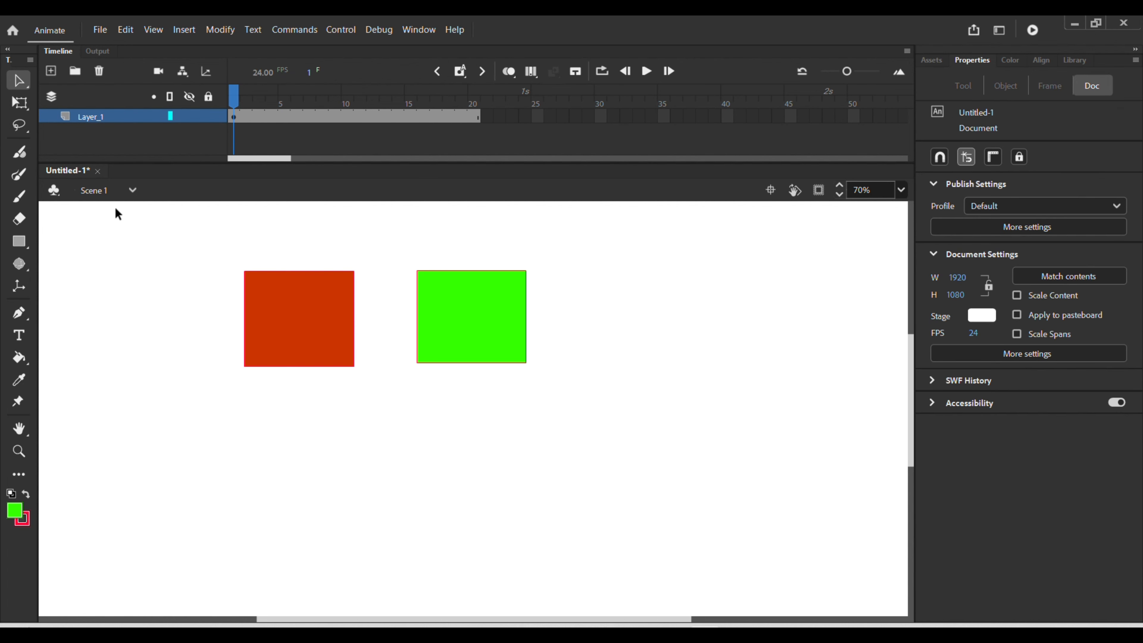
drag(172, 235, 573, 435)
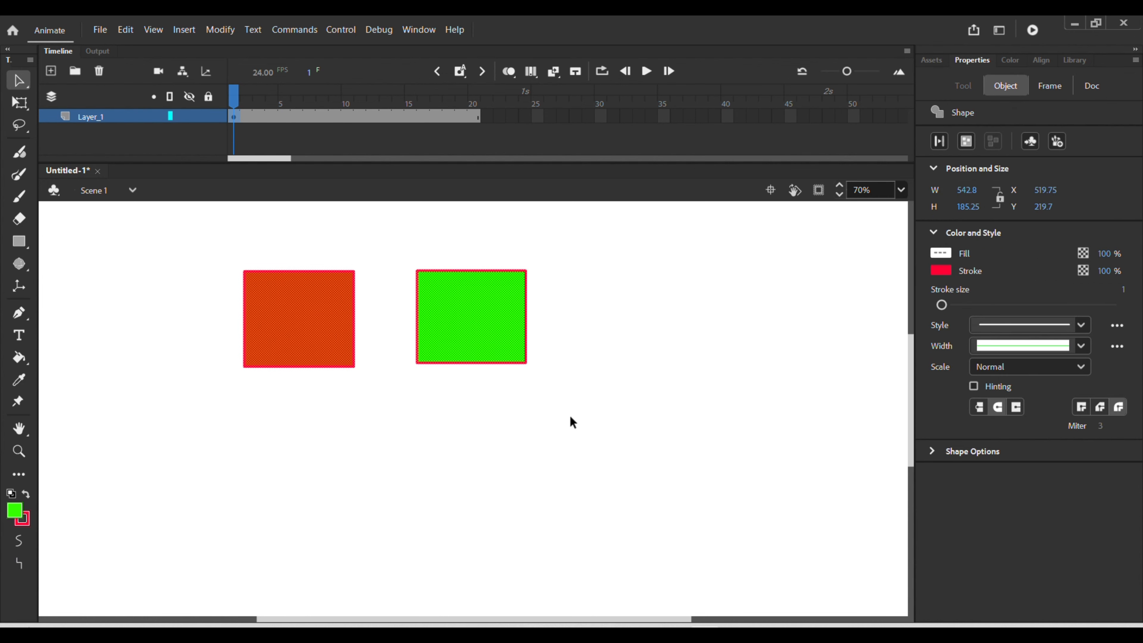
key(F8)
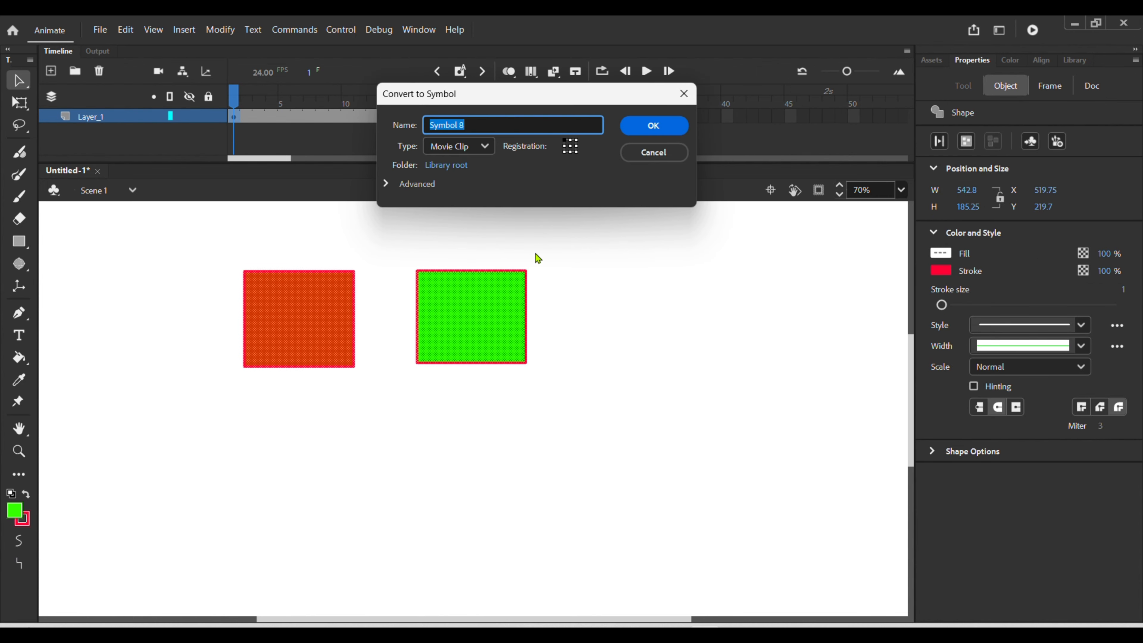
click(642, 132)
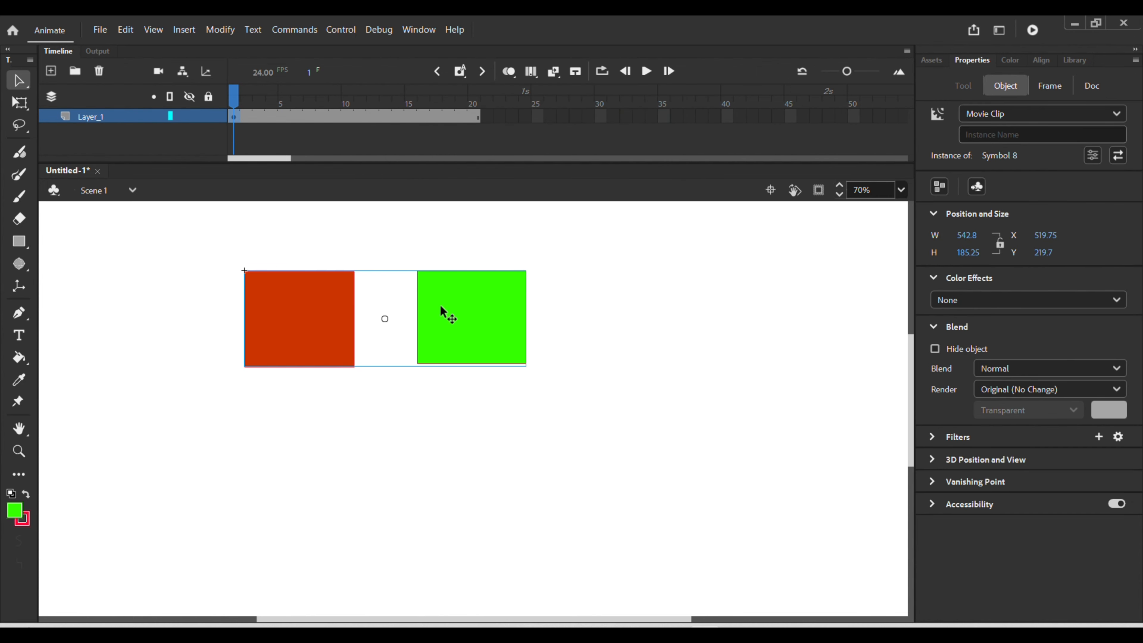
key(ctrl+z)
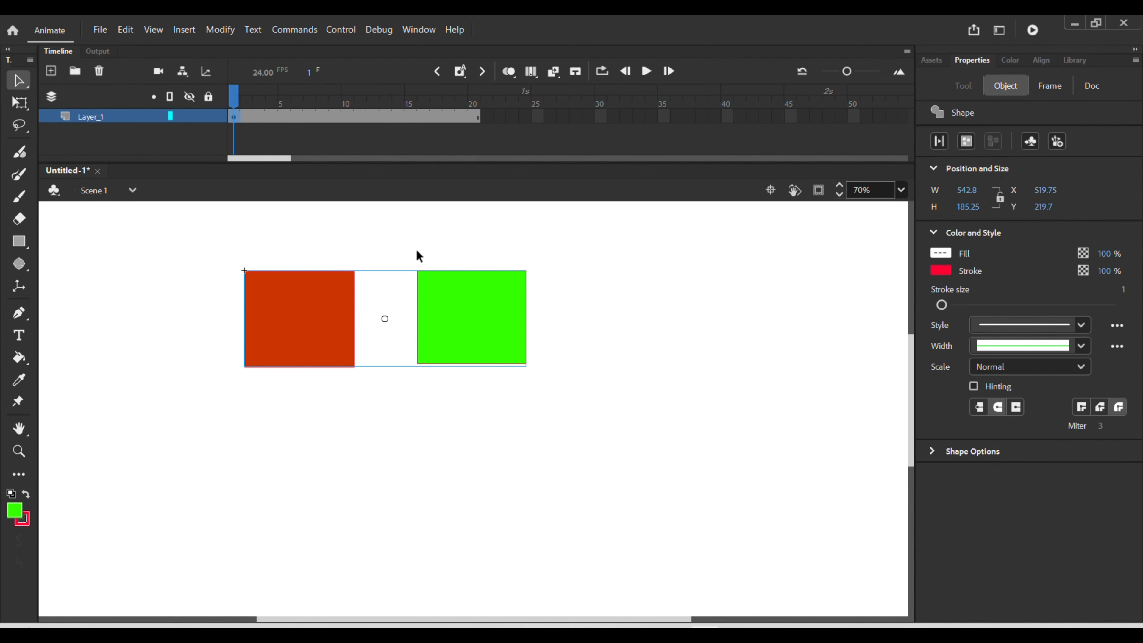
click(392, 282)
- Convert the green rectangle and the orange-red rectangle, each with its outline, into two separate movie clip symbols
drag(380, 244, 597, 404)
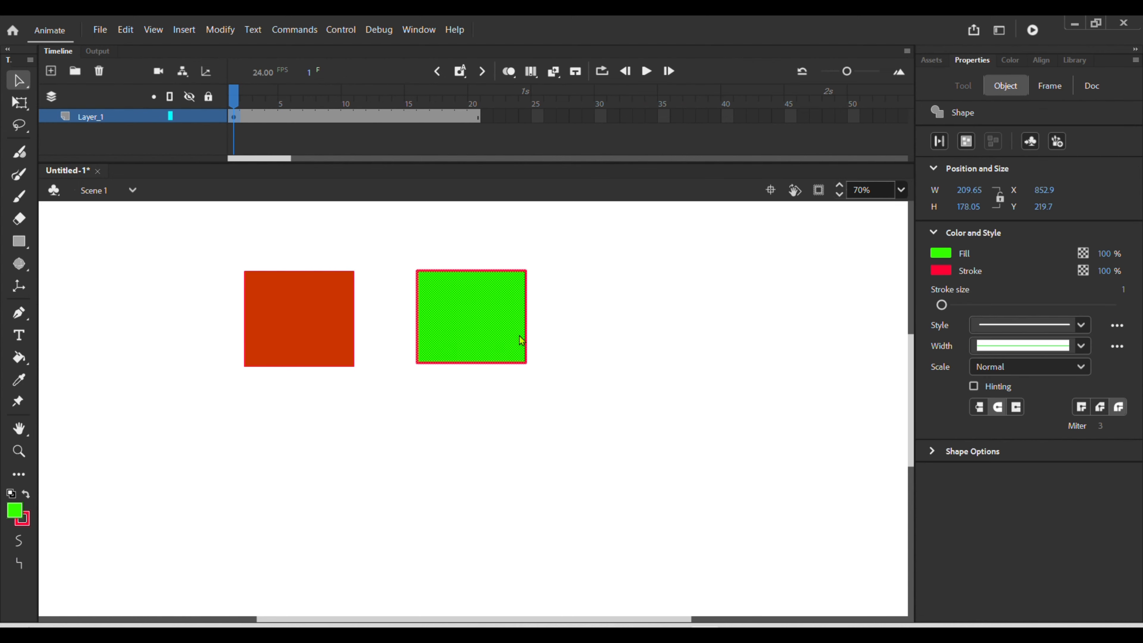
key(F8)
key(Return)
drag(197, 258, 396, 386)
key(F8)
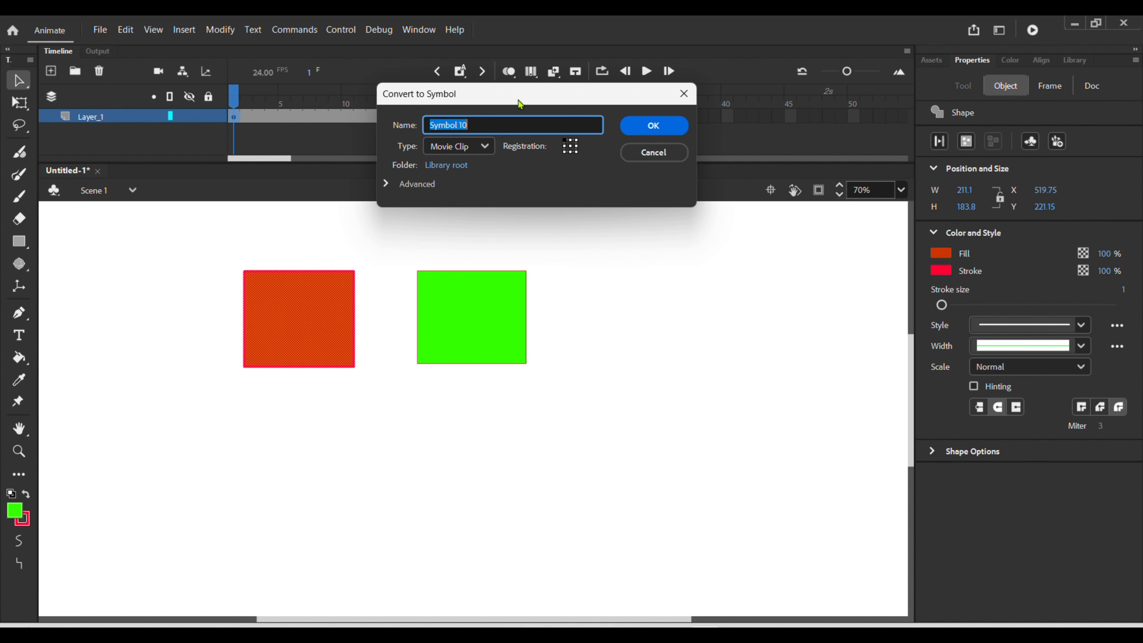
click(655, 130)
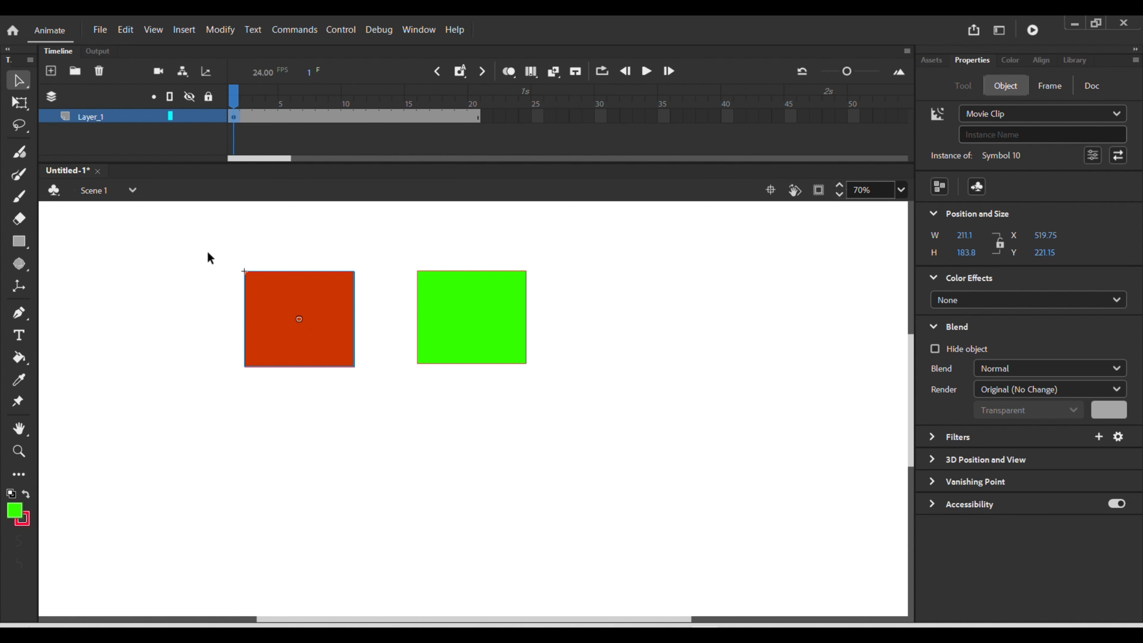
- Move the orange-red clip back and forth in depth with the 3D Translation tool, and bring the green clip slightly closer to the viewer
click(18, 286)
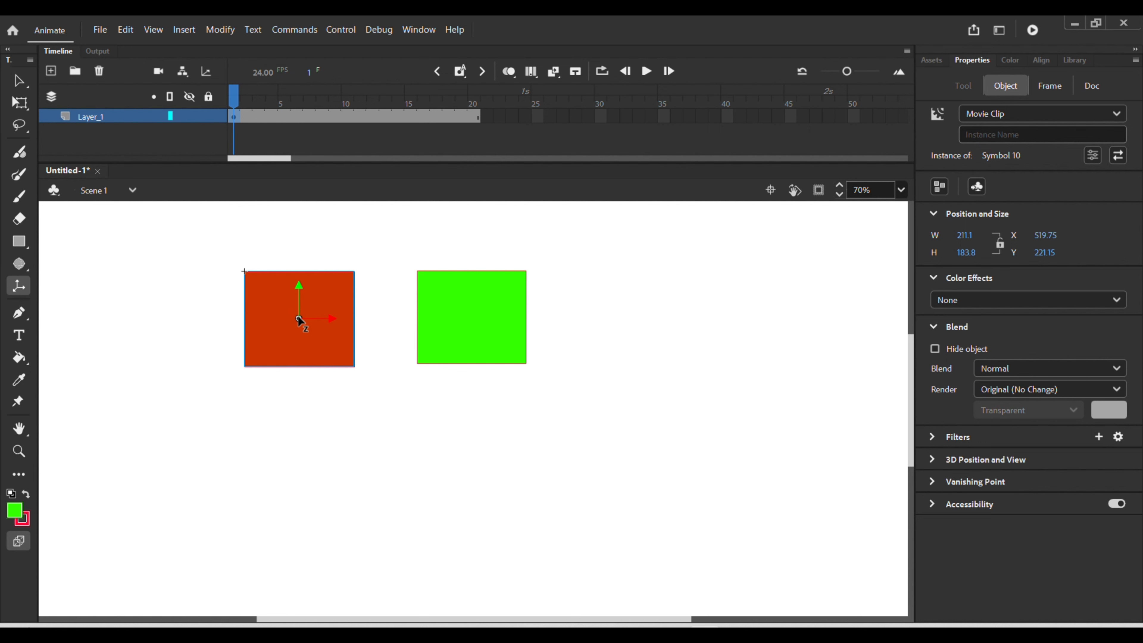
drag(298, 318, 162, 238)
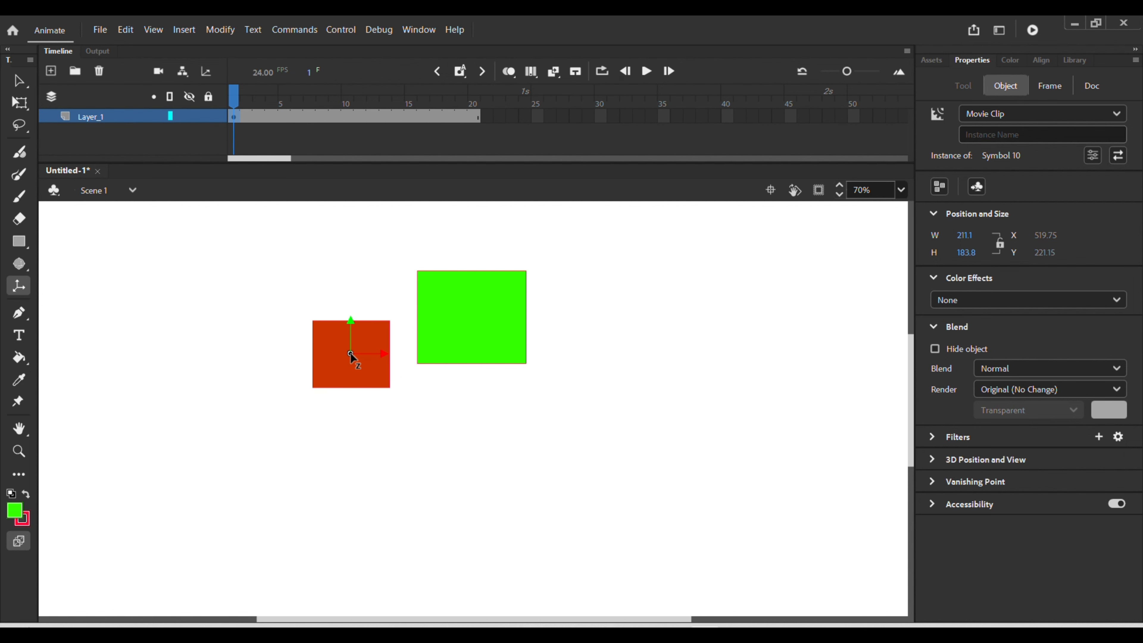
drag(351, 357, 371, 391)
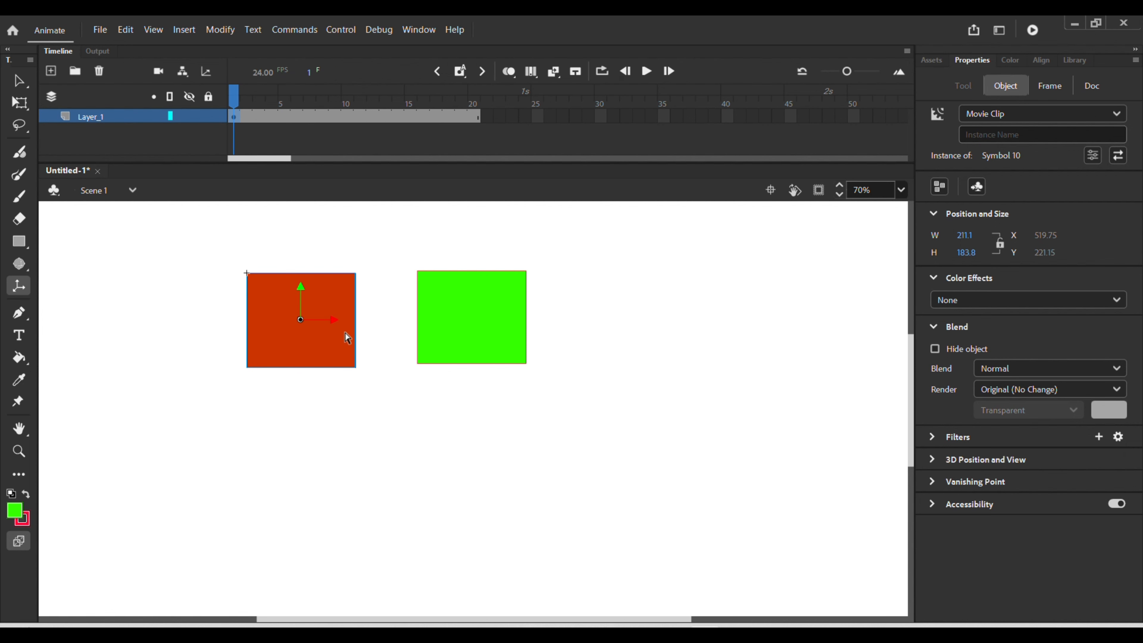
click(471, 333)
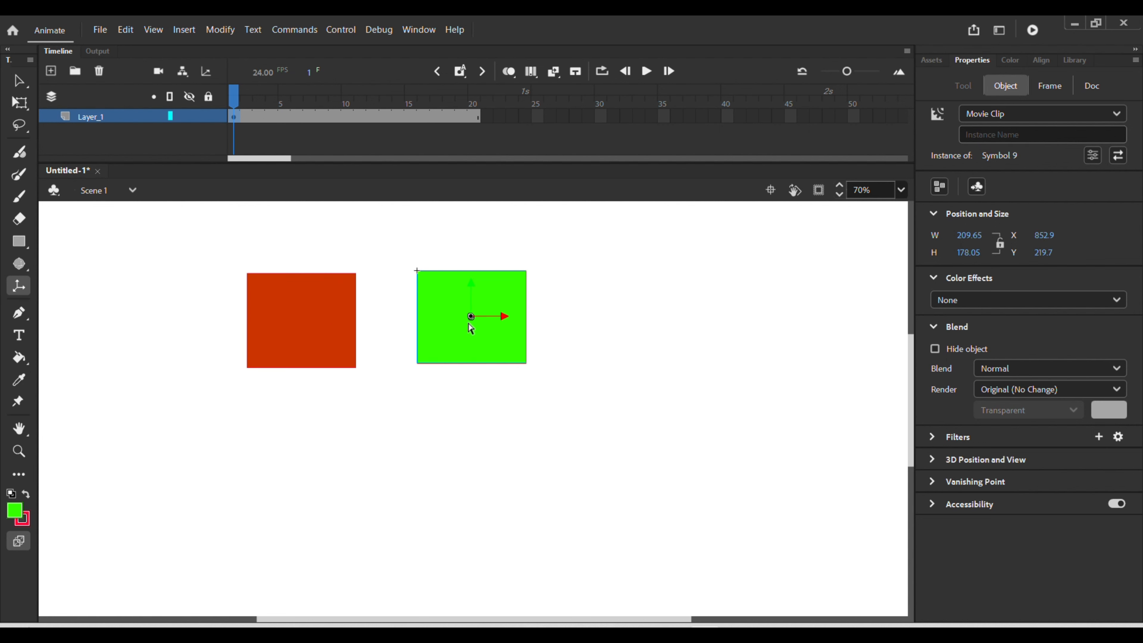
drag(470, 316, 518, 356)
- Shift the orange-red clip upward along its Y axis and bring it slightly closer to the viewer along Z
click(327, 317)
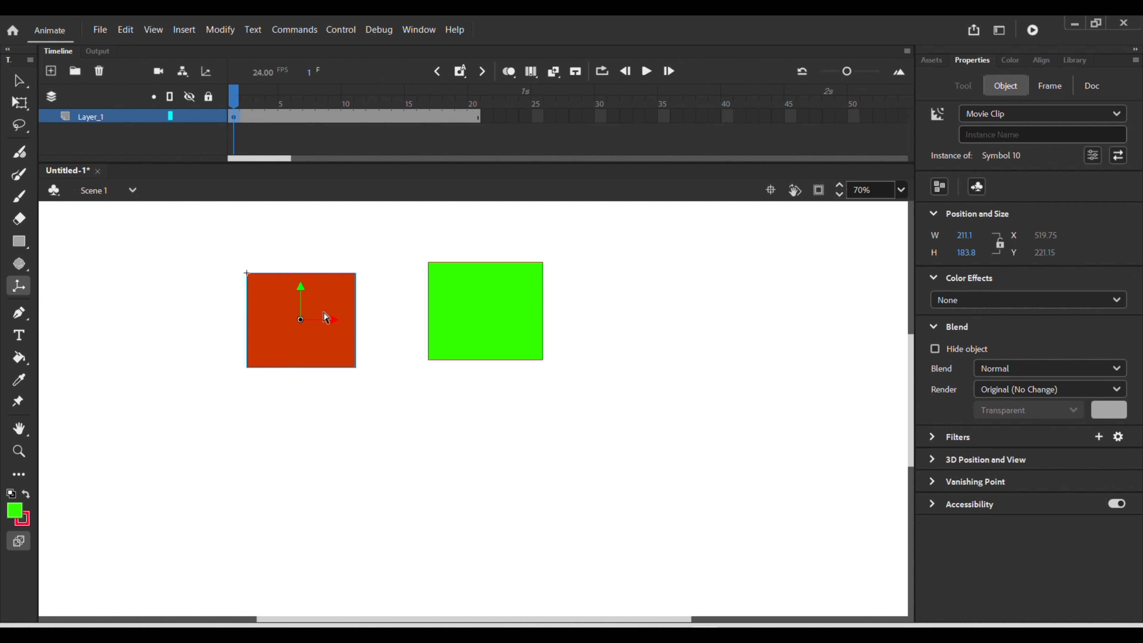
drag(302, 289, 423, 282)
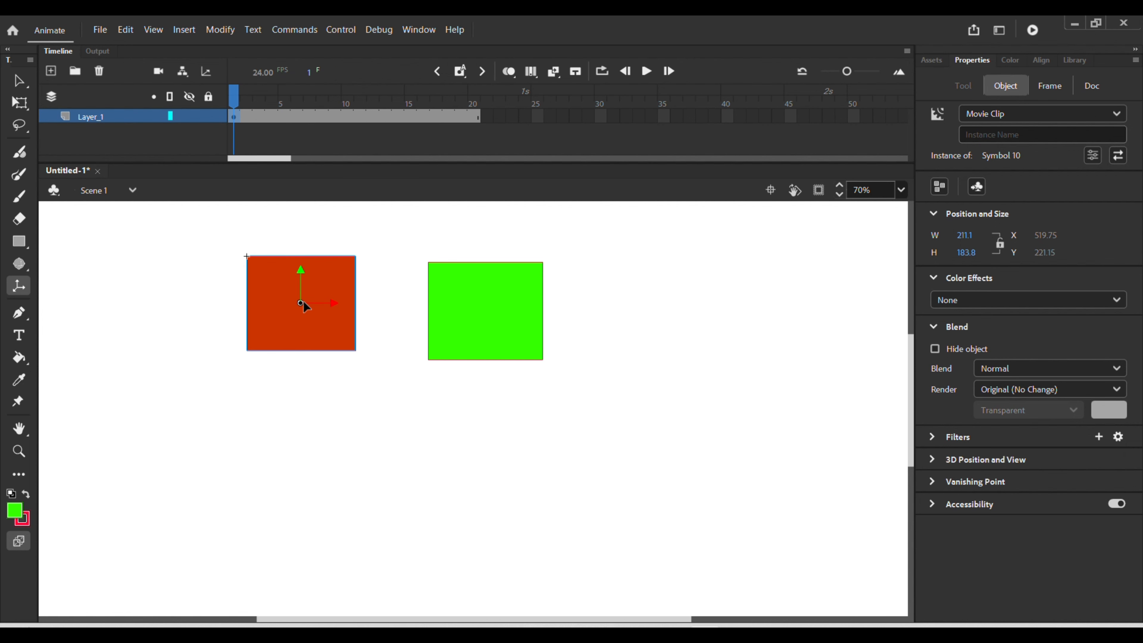
drag(300, 303, 305, 275)
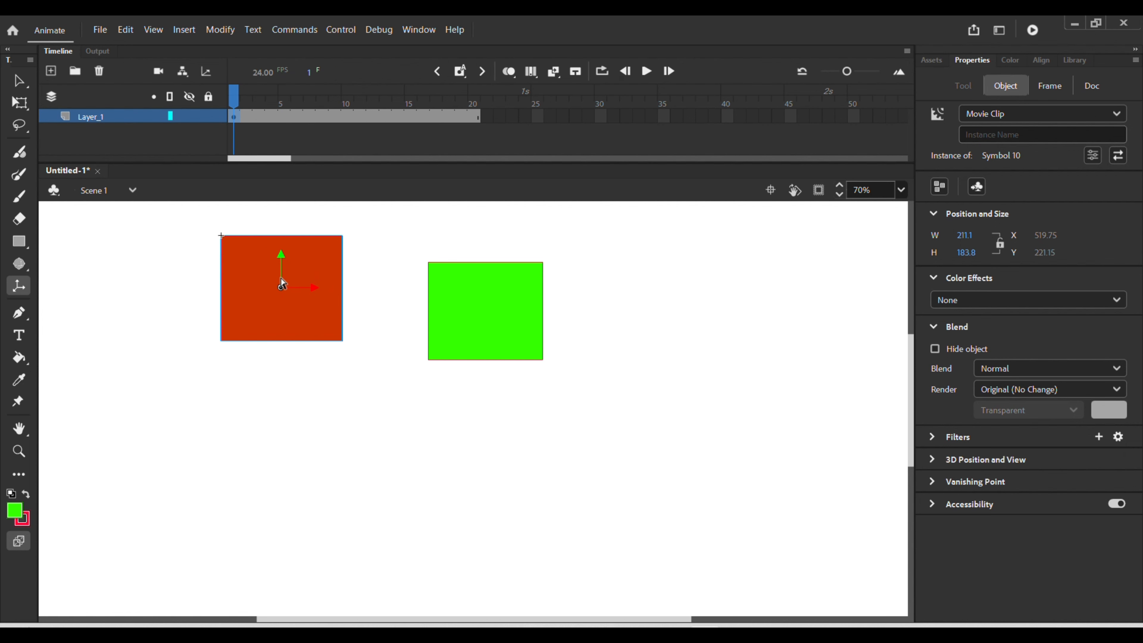
mouse_move(280, 287)
mouse_down()
mouse_move(158, 296)
mouse_move(319, 350)
mouse_move(505, 450)
mouse_move(237, 265)
mouse_move(278, 286)
mouse_up()
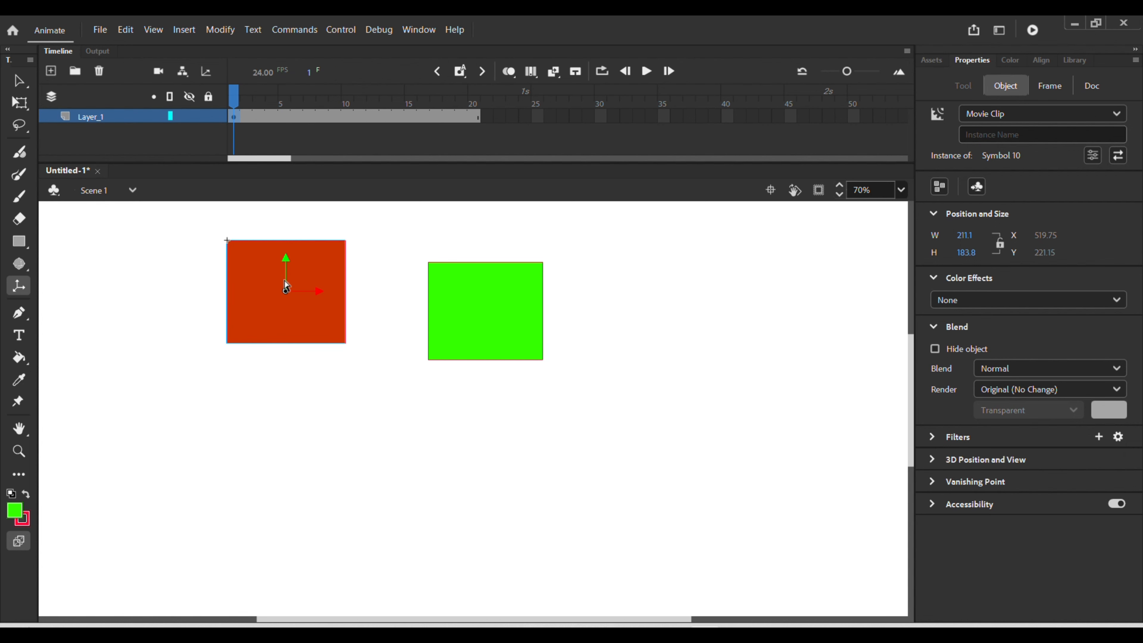